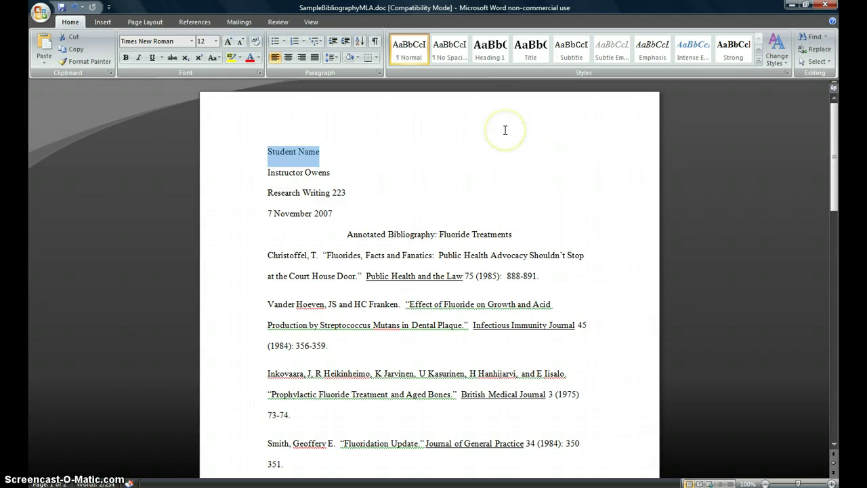
Open the header for editing and insert a Plain Number 3 page number at the top of the page.
double_click(433, 115)
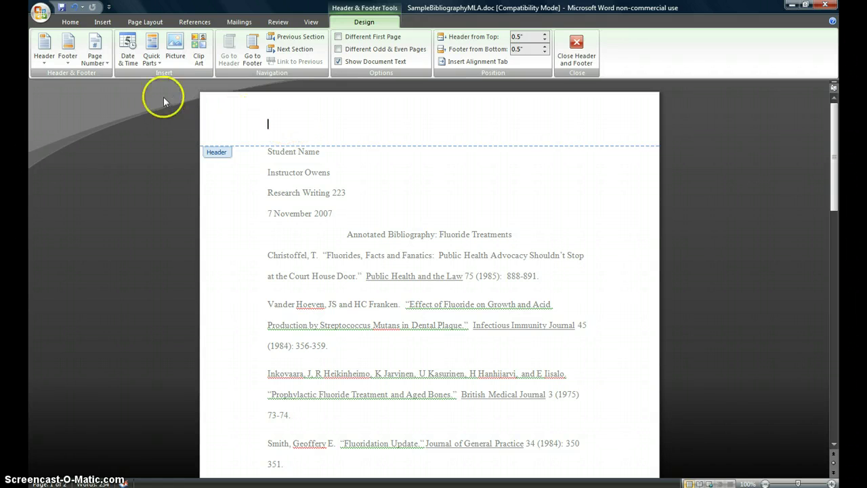
left_click(94, 47)
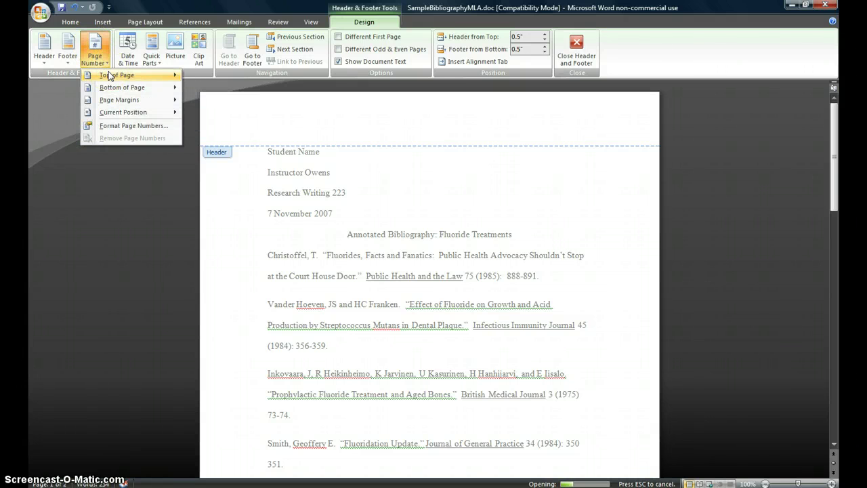
mouse_move(112, 78)
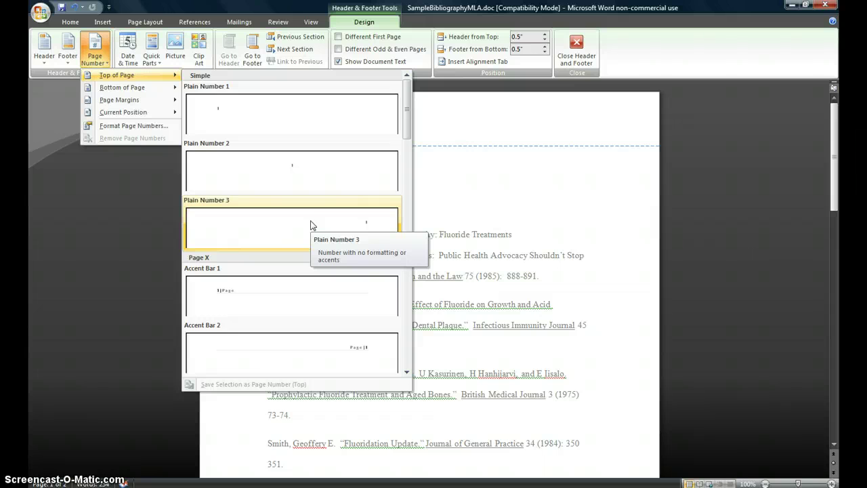
left_click(311, 224)
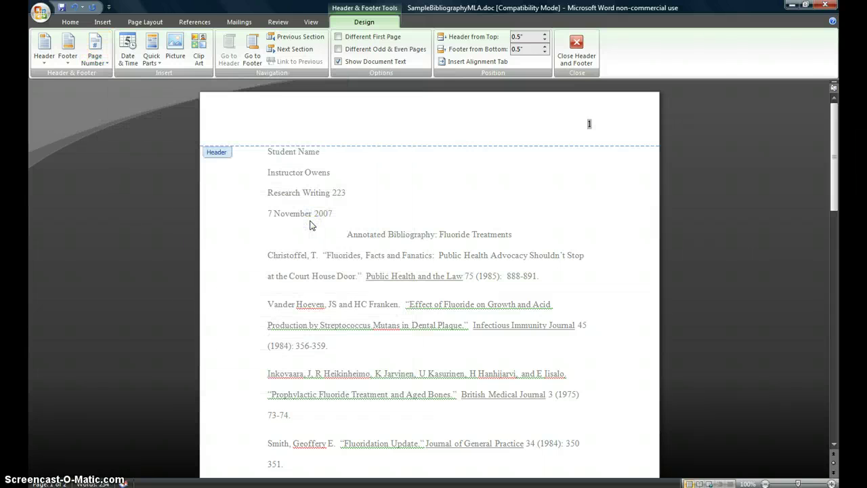
Add the text "Name" before the page number in the header, close the header, and check it on the second page.
left_click(310, 215)
type("ame")
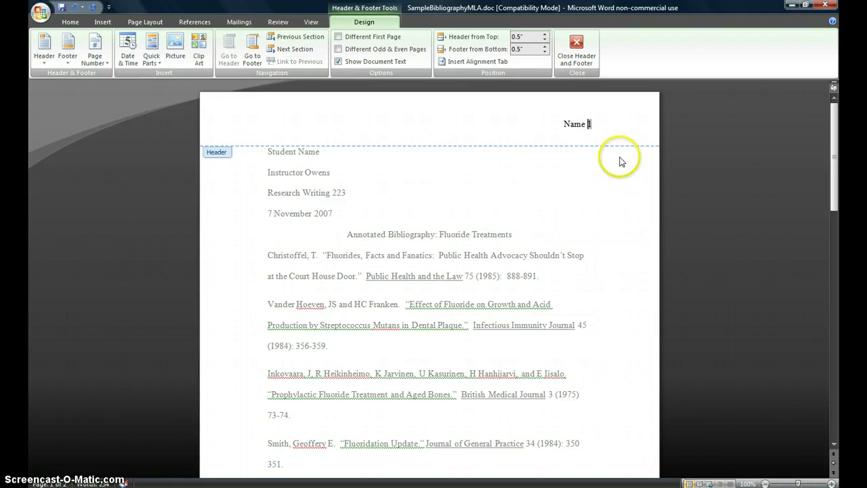
left_click(576, 46)
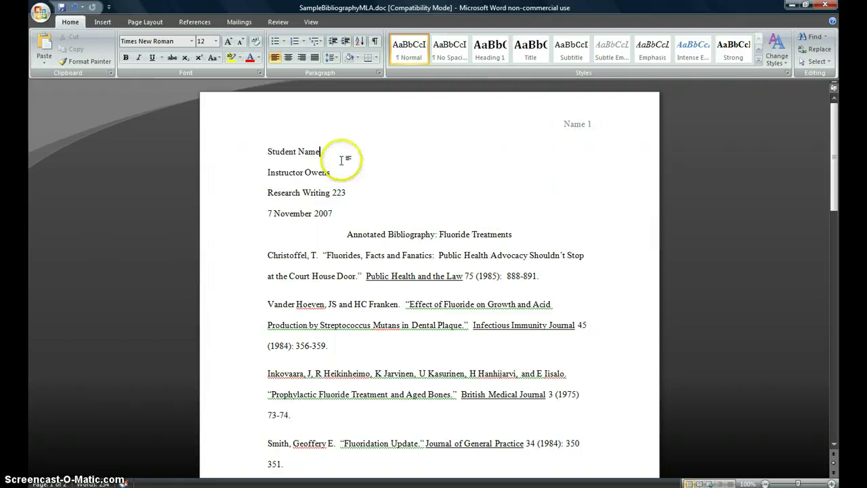
left_click_drag(835, 130, 837, 245)
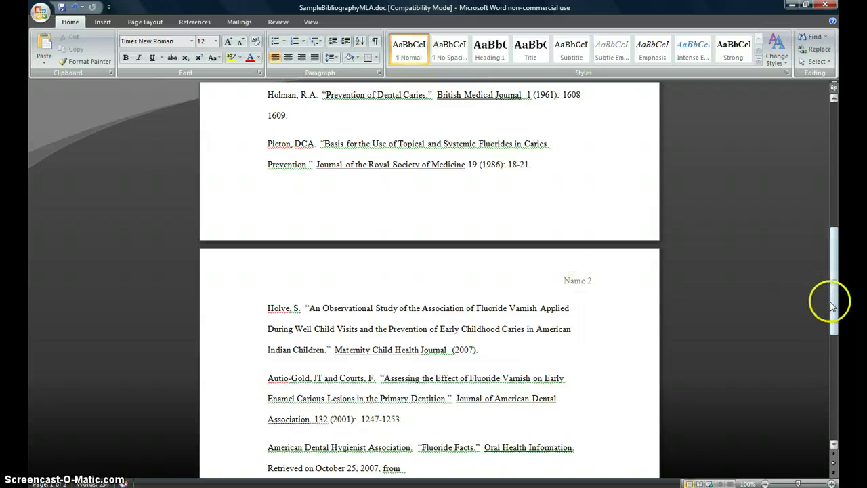
left_click_drag(828, 300, 809, 170)
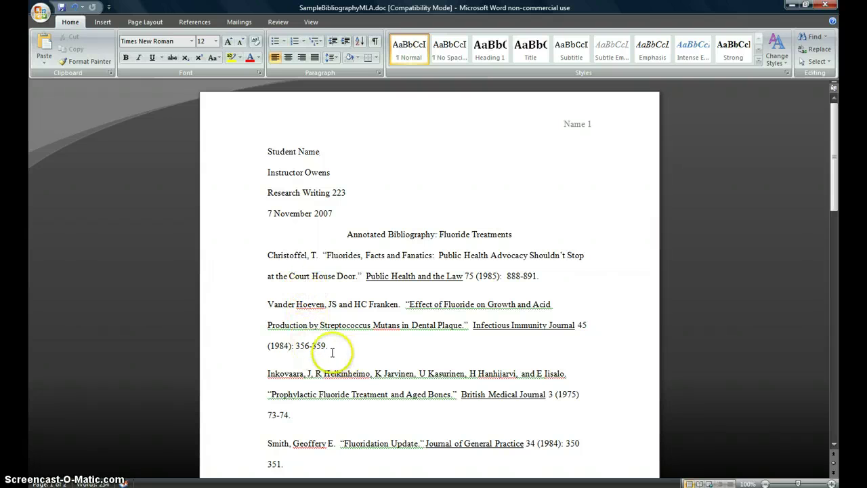
Select all bibliography entries below the title and set their paragraph spacing after to 0 pt.
mouse_move(797, 484)
left_mouse_down()
mouse_move(807, 484)
mouse_move(799, 483)
left_mouse_up()
scroll(693, 379, "down", 3)
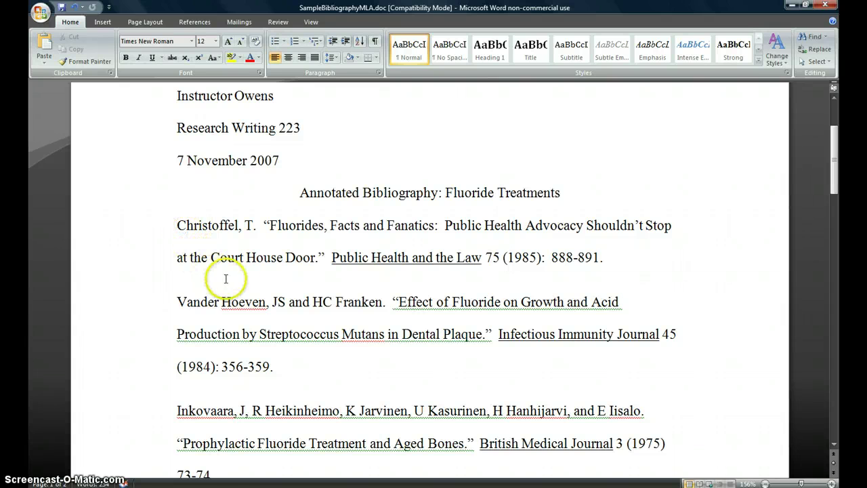
scroll(203, 258, "up", 1)
scroll(204, 258, "down", 1)
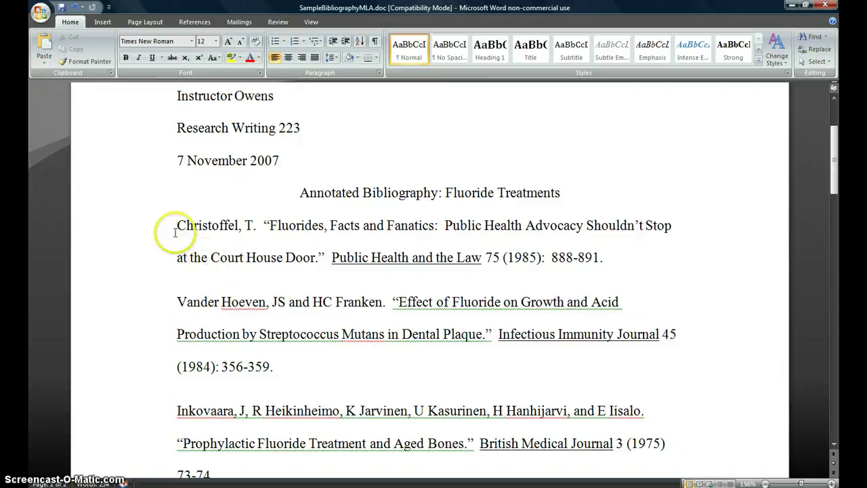
left_click_drag(178, 225, 549, 407)
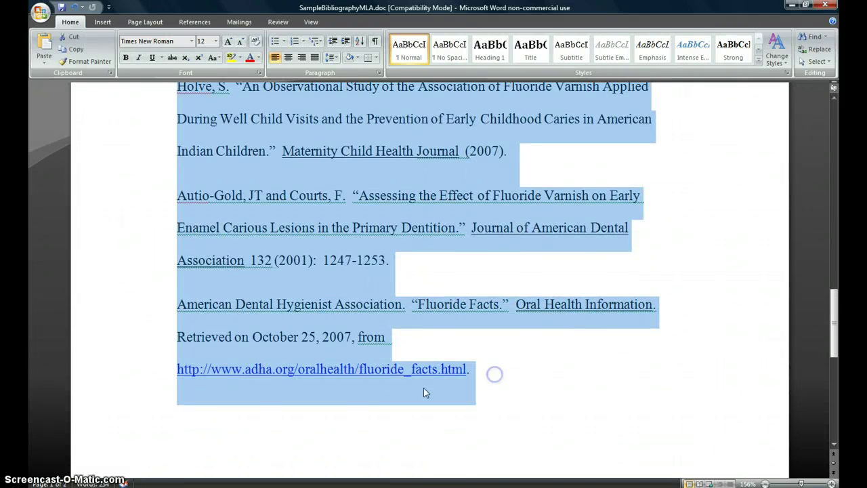
scroll(386, 406, "up", 10)
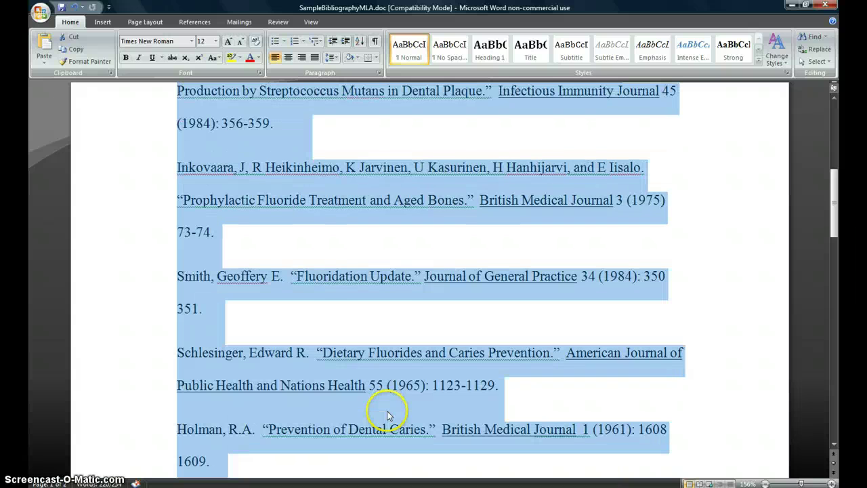
right_click(288, 204)
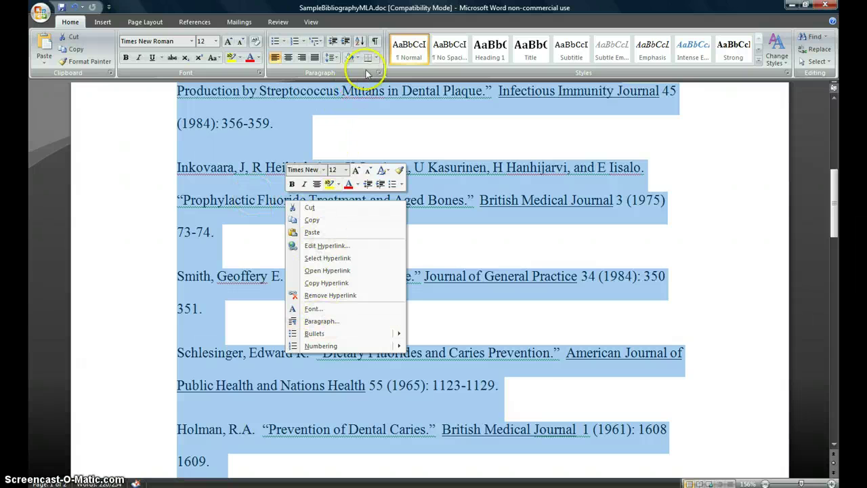
left_click(340, 322)
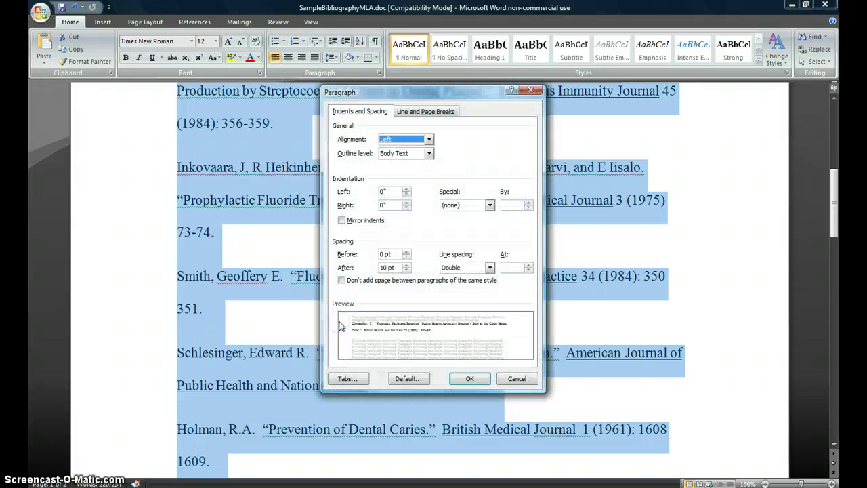
left_click(407, 270)
left_click(407, 270)
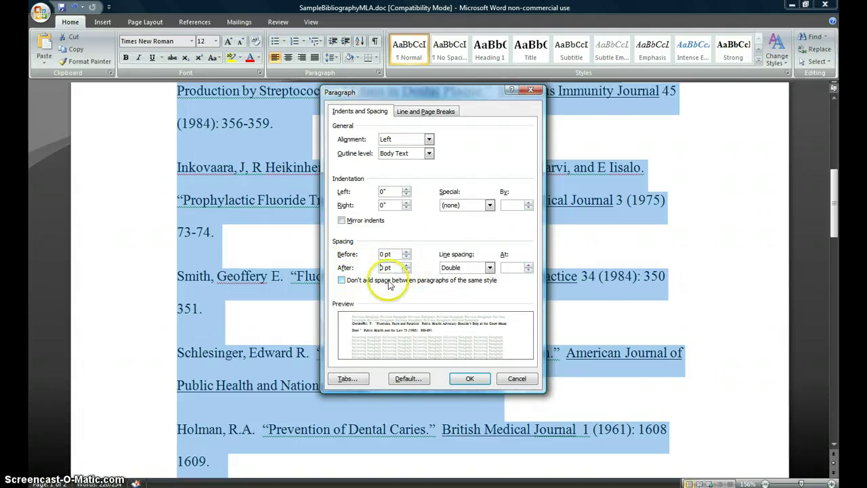
left_click(472, 379)
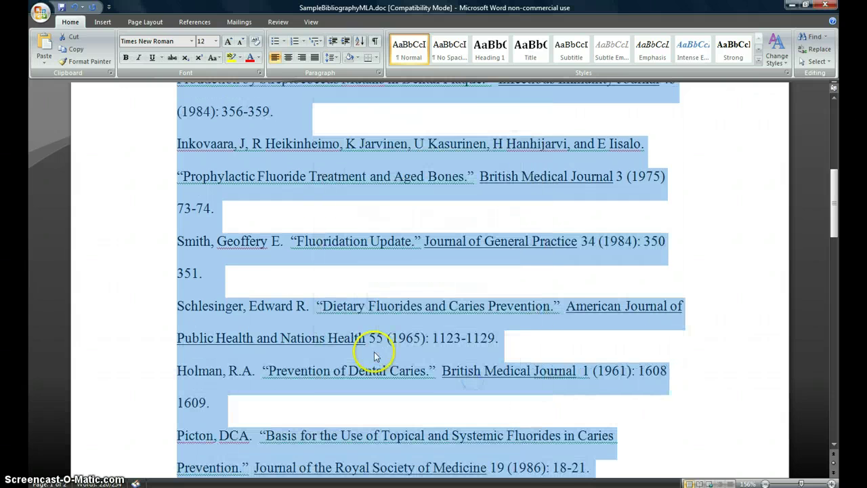
Apply a Hanging special indentation to all the selected bibliography entries.
scroll(377, 348, "up", 3)
scroll(379, 344, "down", 3)
scroll(369, 333, "up", 3)
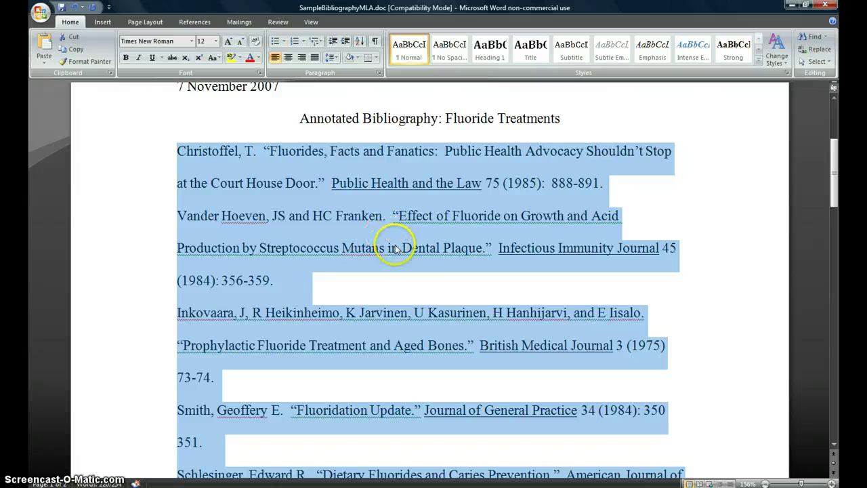
right_click(315, 206)
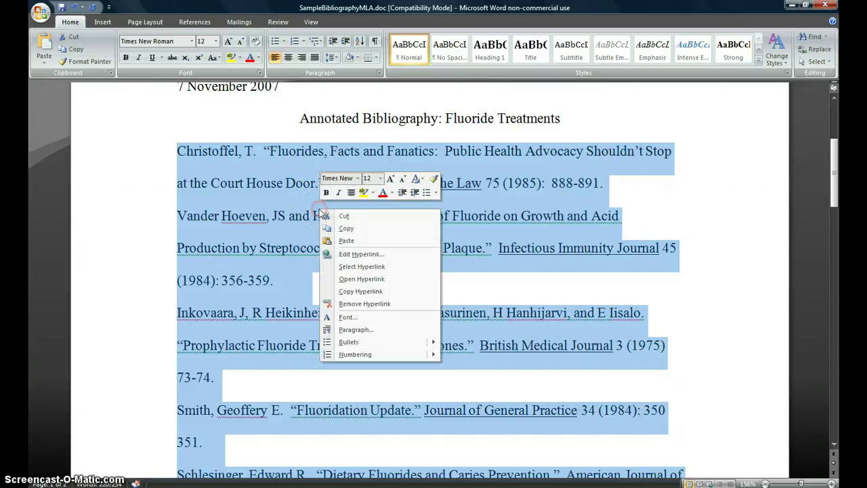
left_click(357, 330)
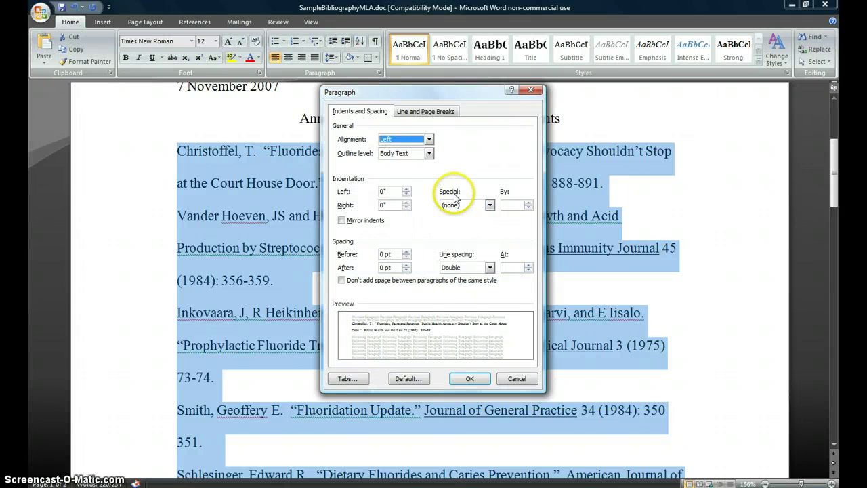
left_click(490, 204)
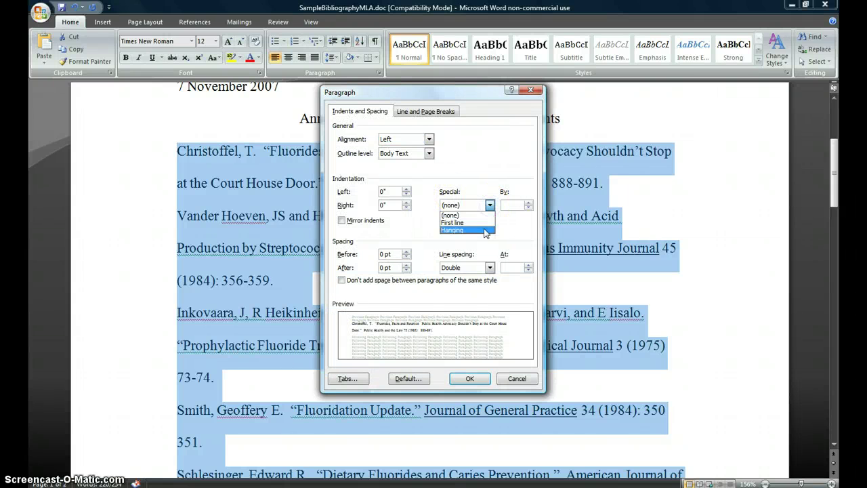
left_click(485, 230)
left_click(469, 377)
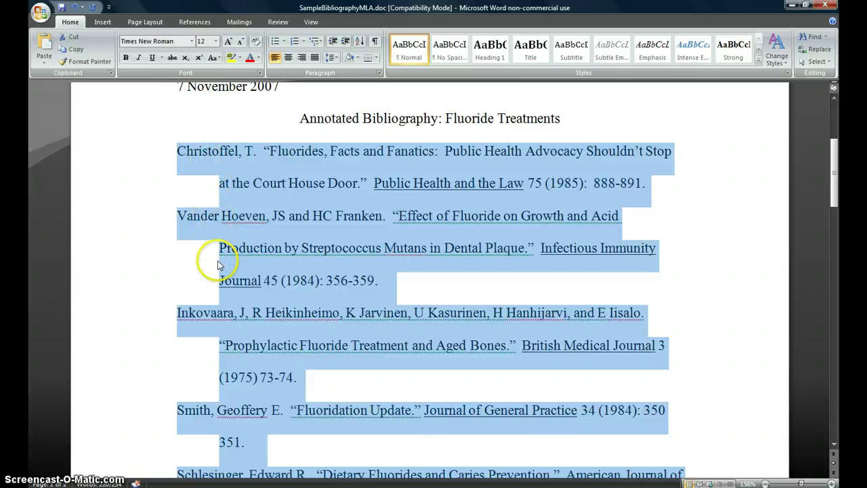
Examine the indentation of the bibliography entries through the end of the first page.
scroll(217, 264, "down", 2)
scroll(218, 264, "down", 1)
left_click_drag(218, 265, 222, 237)
scroll(223, 203, "up", 3)
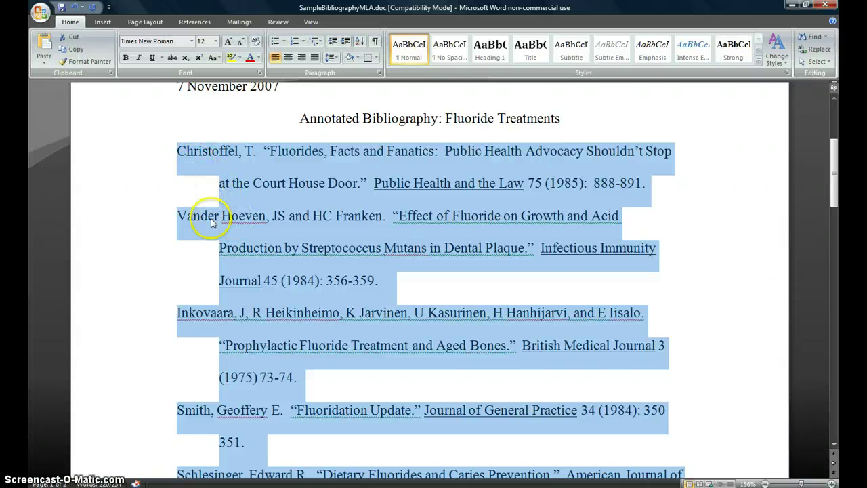
scroll(217, 237, "down", 1)
scroll(216, 237, "down", 5)
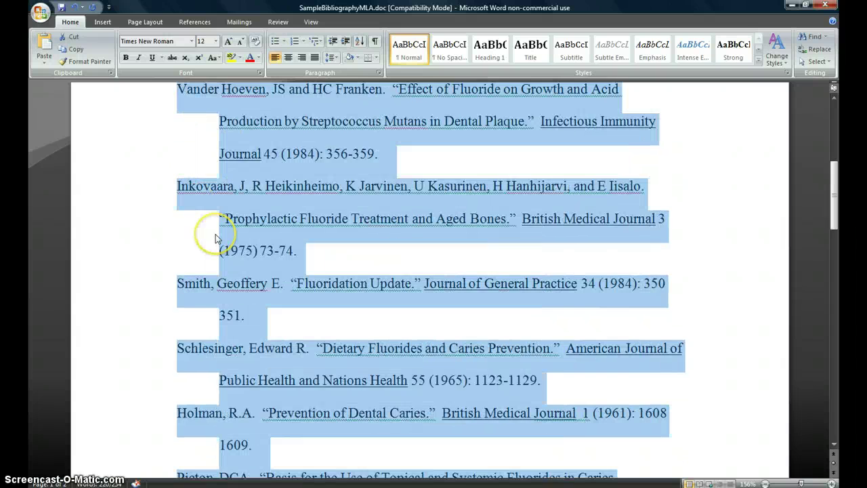
scroll(216, 235, "down", 2)
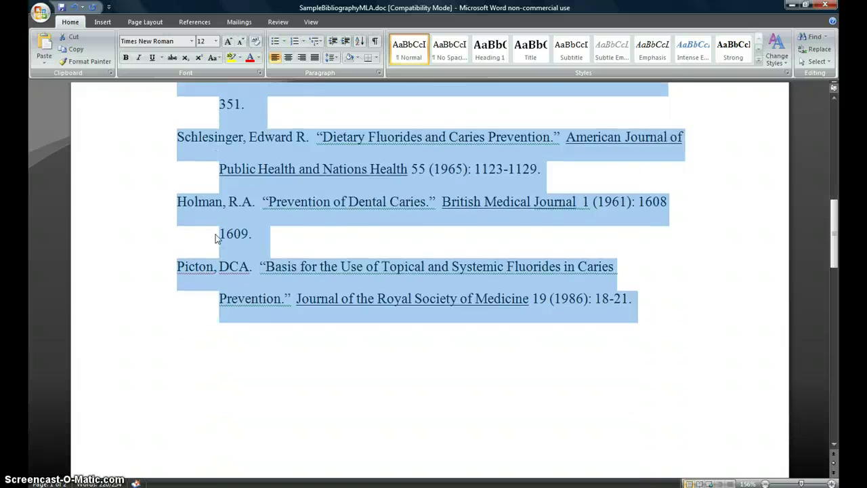
scroll(223, 267, "up", 7)
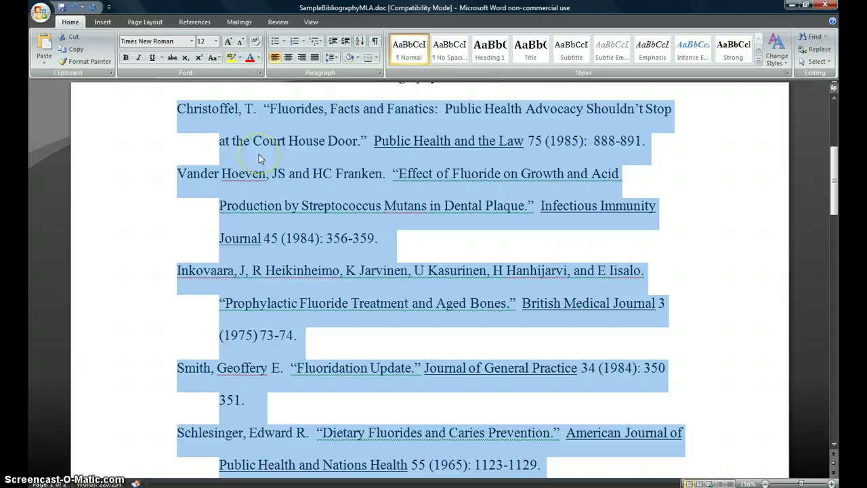
Sort the selected bibliography entries by paragraphs as text in ascending order, with no header row.
scroll(352, 176, "up", 4)
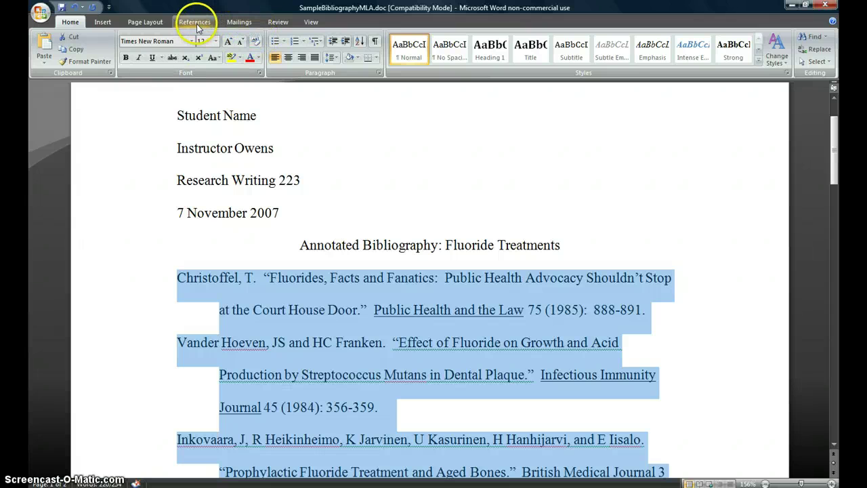
left_click(169, 26)
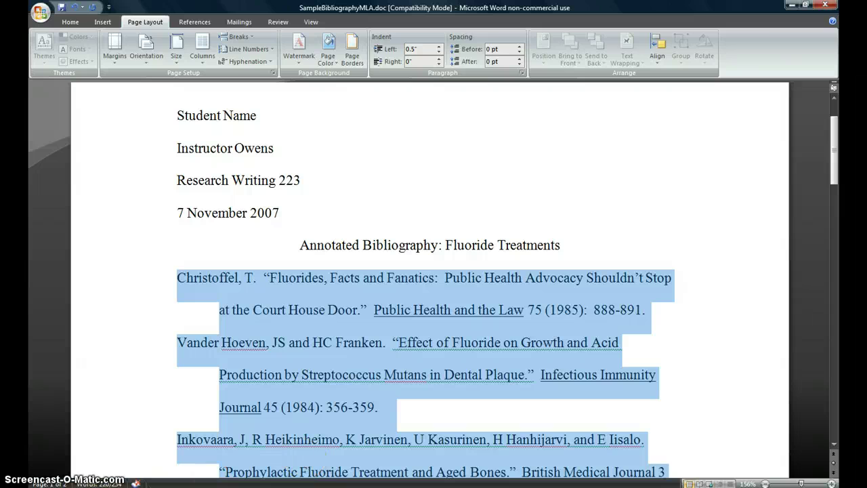
key("alt+h")
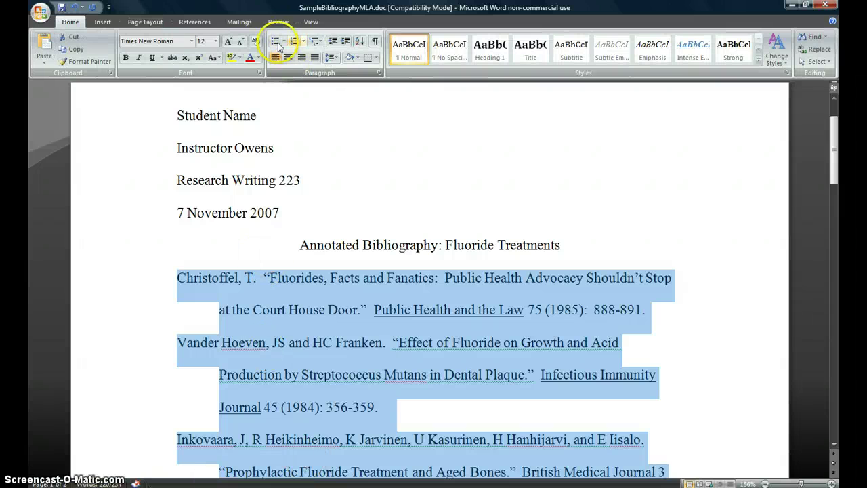
left_click(361, 42)
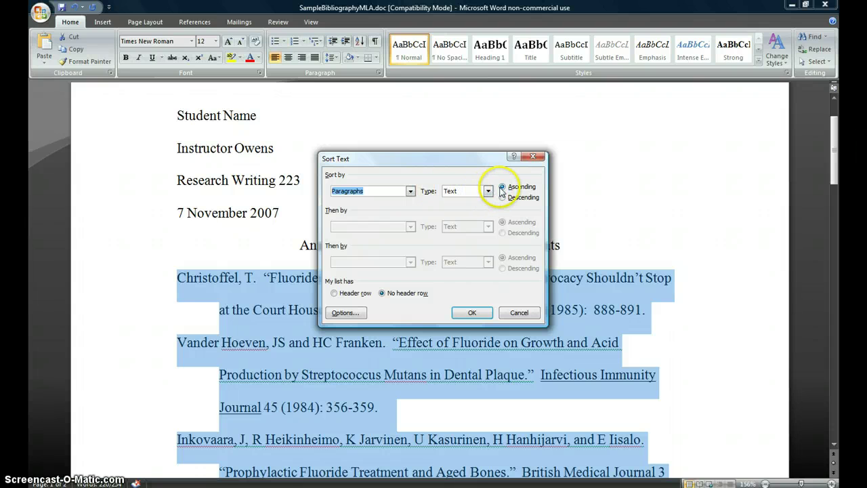
left_click(486, 312)
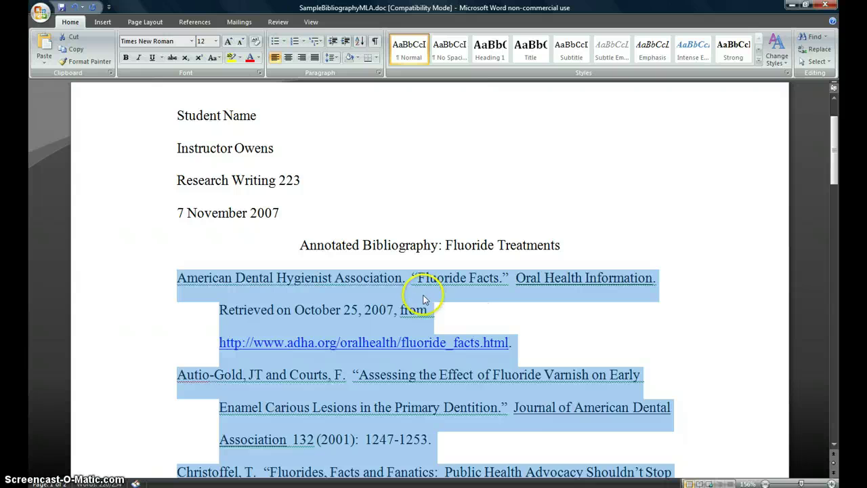
Examine the alphabetical order of the sorted bibliography entries on both pages.
scroll(420, 298, "down", 1)
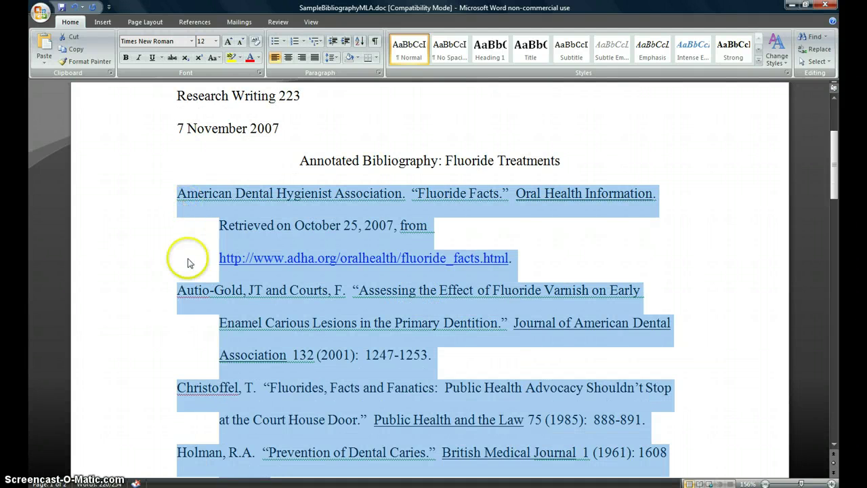
scroll(203, 319, "down", 3)
scroll(206, 325, "down", 10)
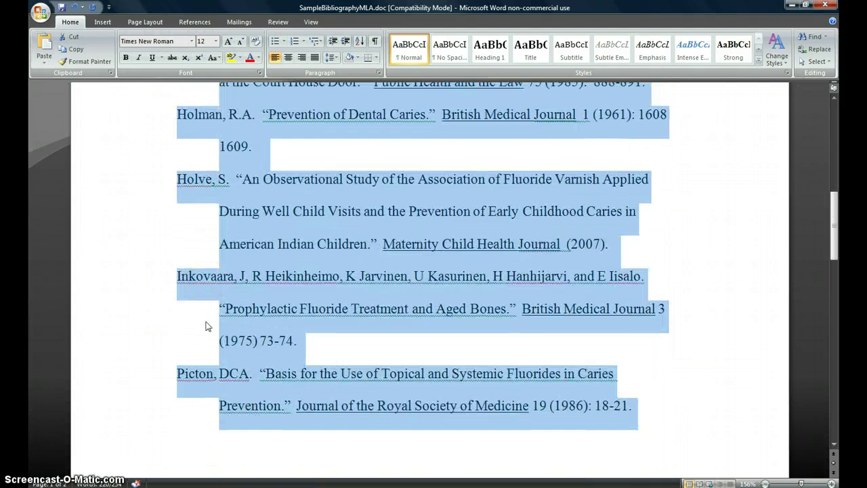
scroll(205, 322, "down", 8)
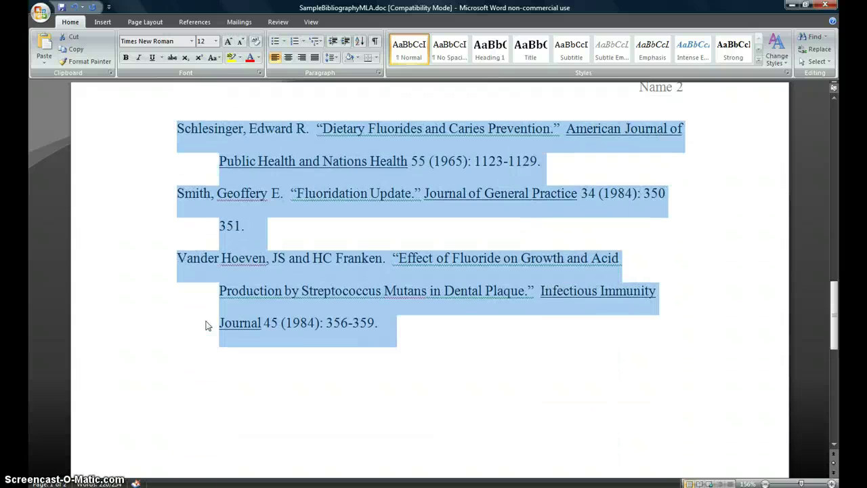
scroll(298, 341, "up", 10)
scroll(298, 341, "up", 12)
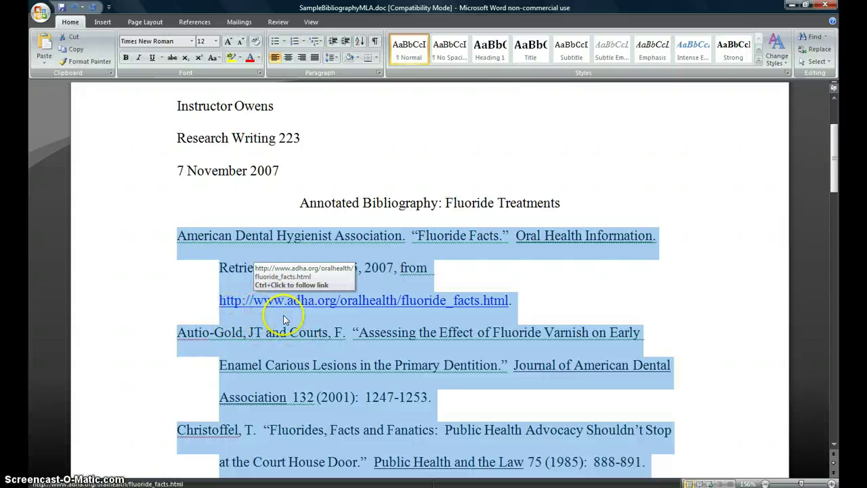
Delete the extra space before the web address in the American Dental Hygienist Association entry and review the remaining entries.
left_click(219, 302)
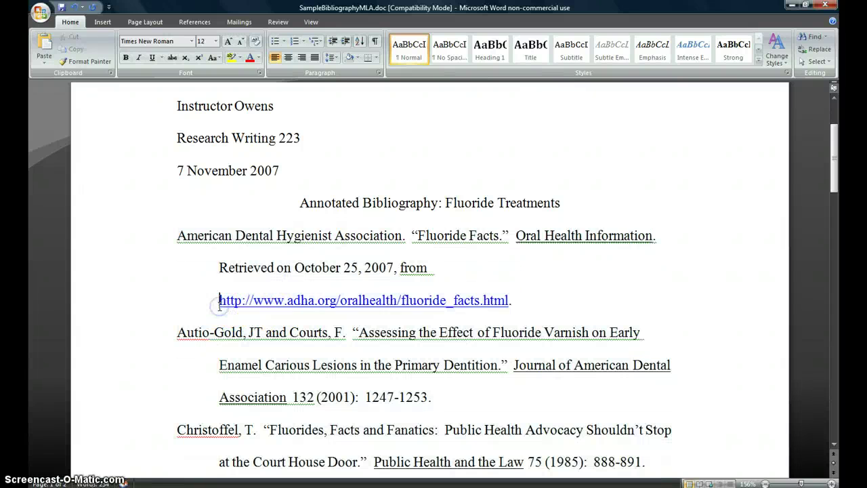
key("BackSpace")
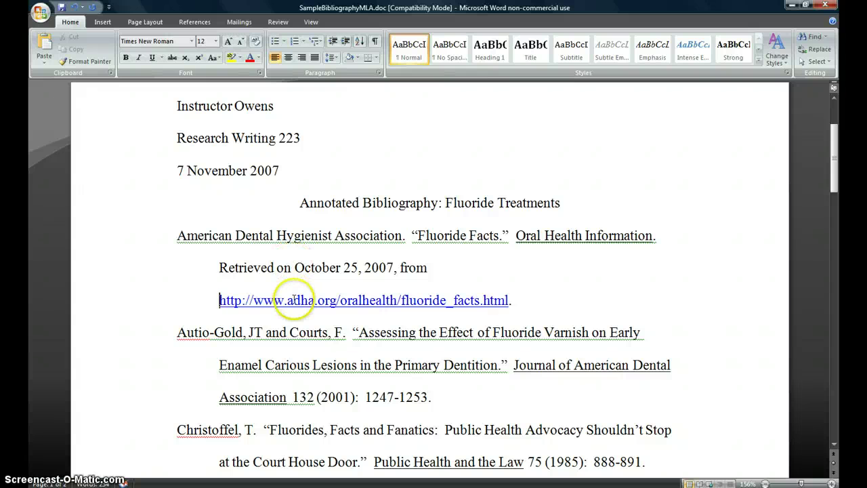
scroll(294, 298, "down", 3)
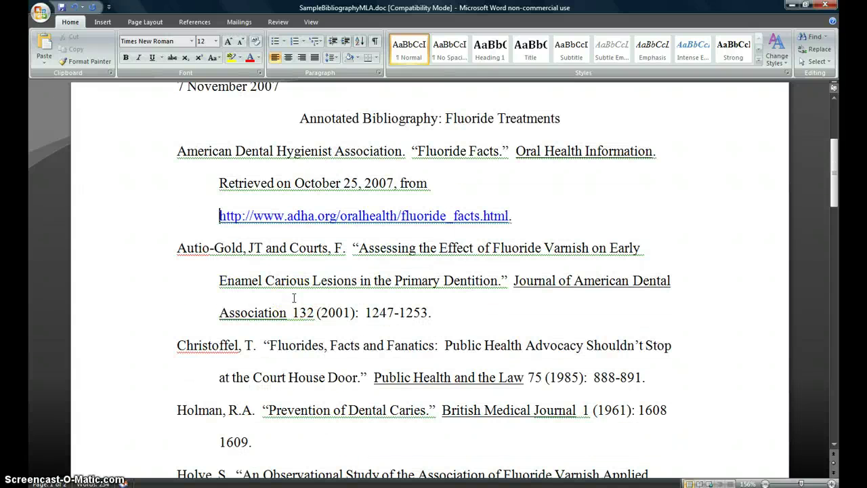
scroll(294, 298, "down", 4)
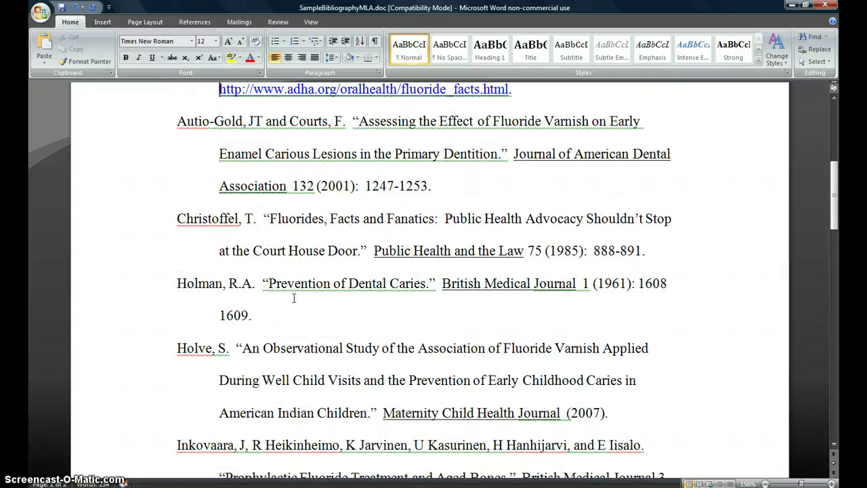
scroll(294, 299, "down", 4)
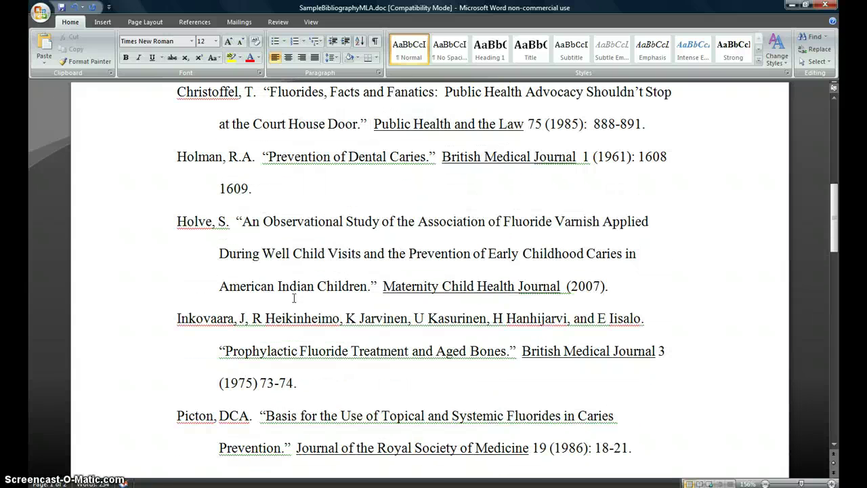
scroll(294, 299, "up", 8)
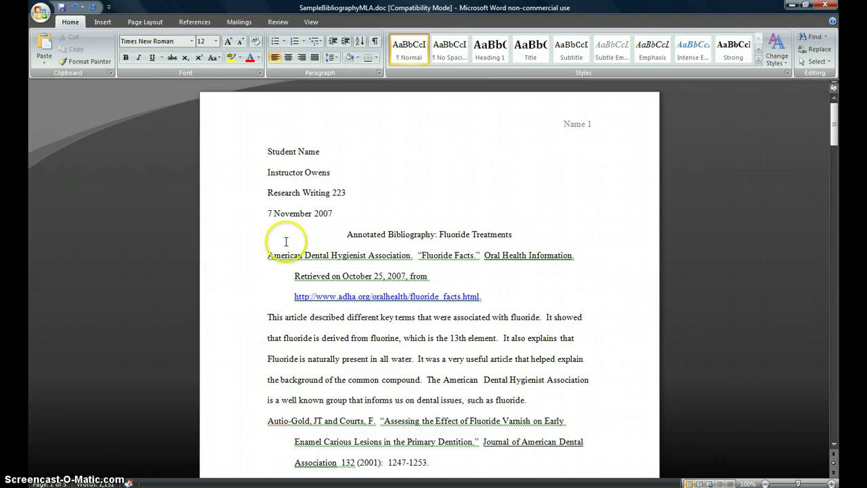
Indent the annotation under the American Dental Hygienist Association entry one level and remove the stray gap before "Dental Hygienist Association" in it.
left_click_drag(283, 255, 388, 255)
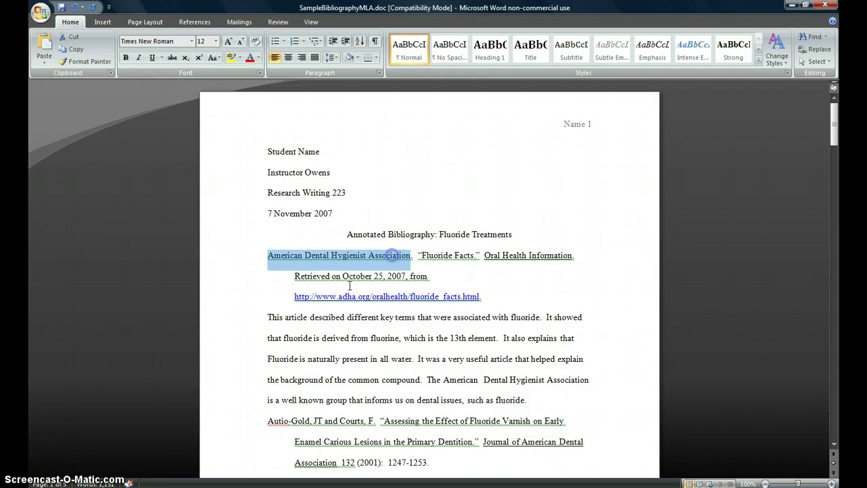
left_click(267, 317)
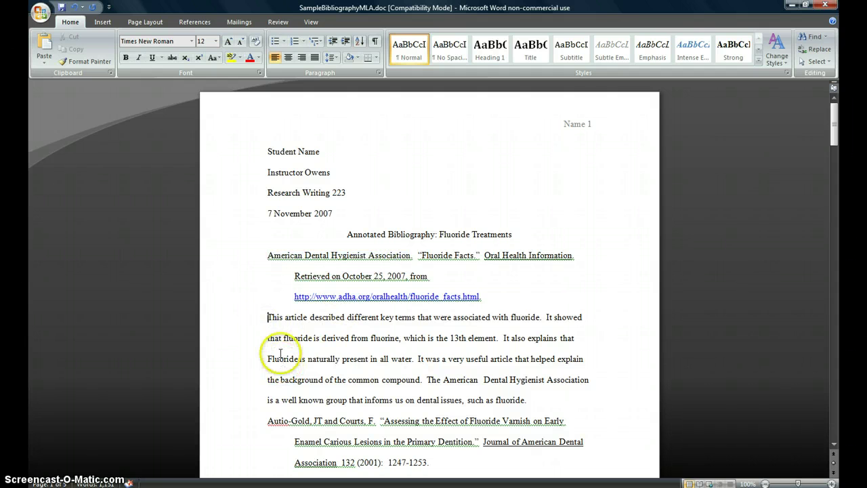
left_click(344, 42)
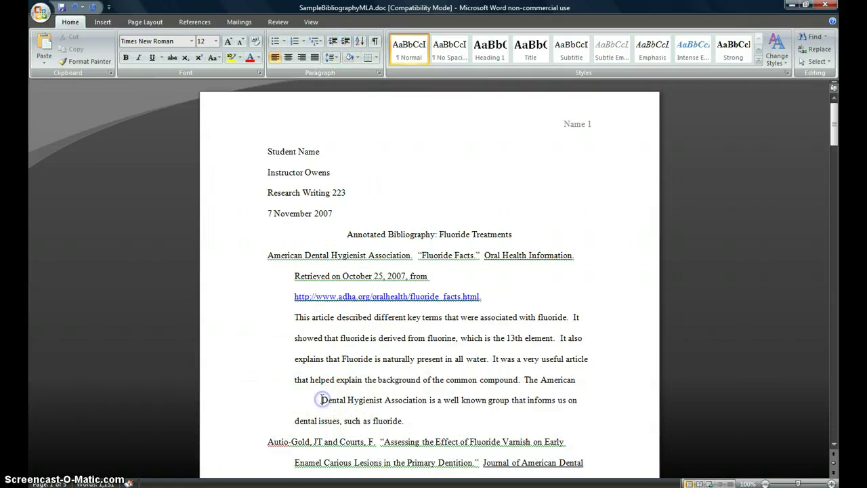
key("BackSpace")
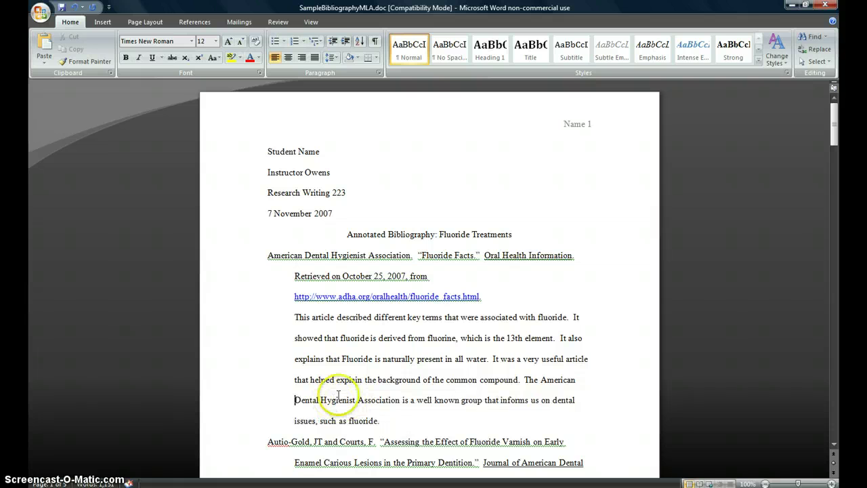
Set the special indentation of the annotation under the second entry to (none) and indent the whole paragraph one level.
scroll(325, 386, "down", 2)
scroll(328, 368, "down", 1)
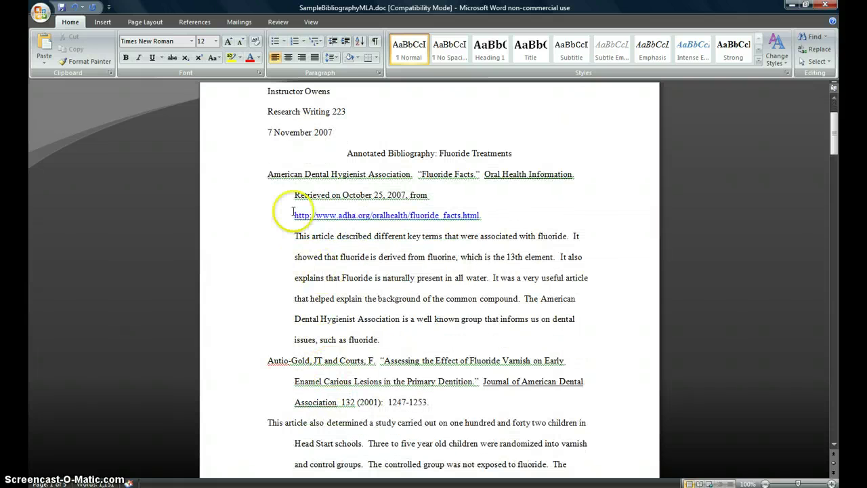
scroll(306, 318, "down", 3)
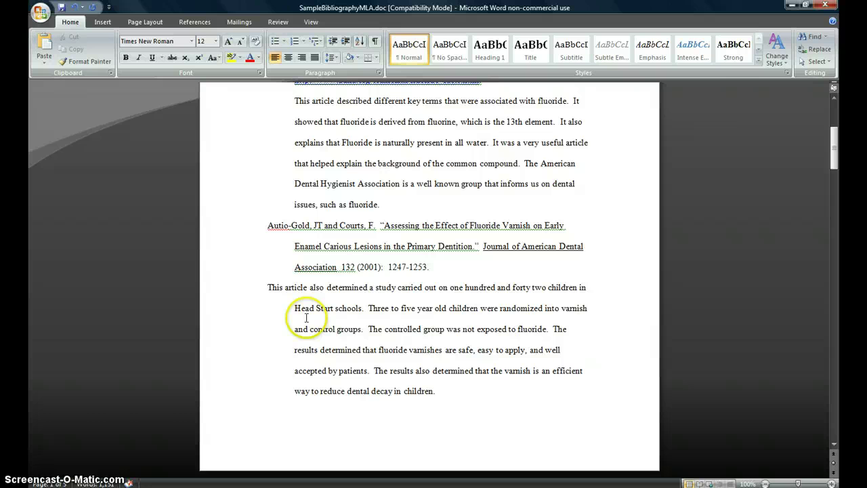
left_click(267, 287)
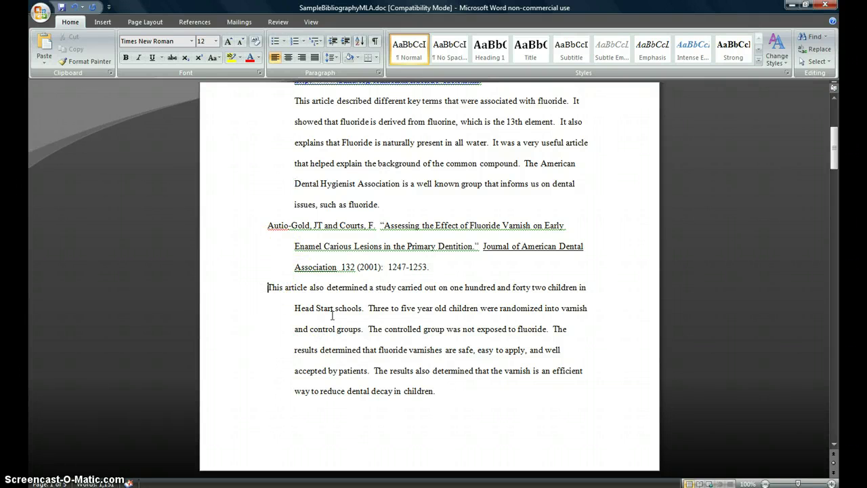
left_click_drag(268, 288, 376, 372)
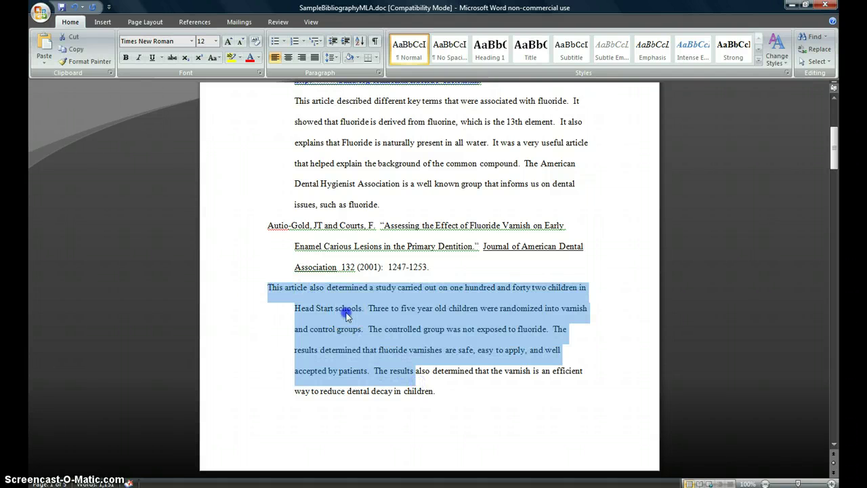
left_click(325, 287)
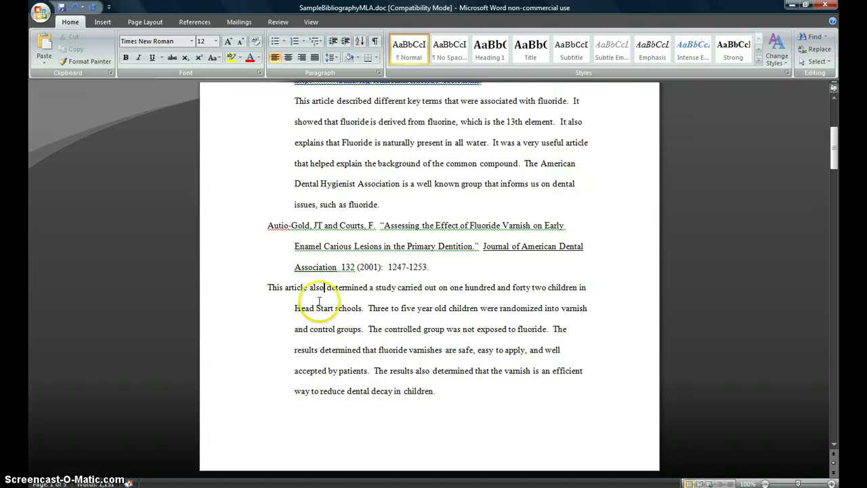
right_click(330, 295)
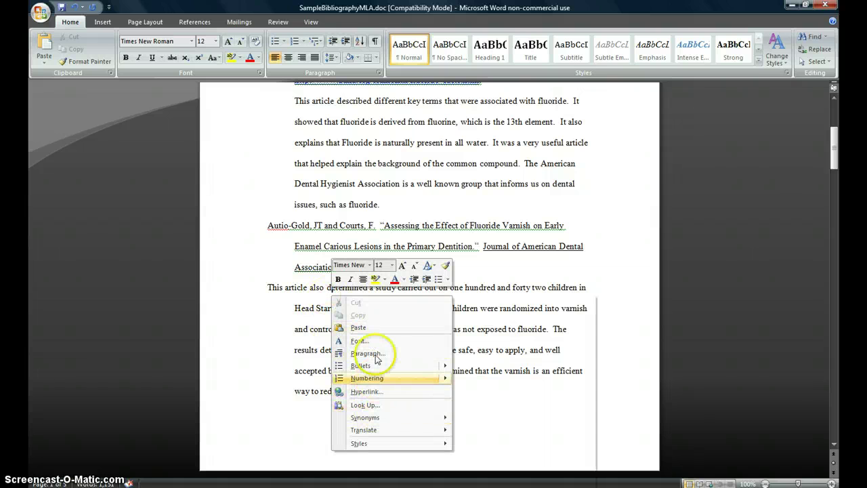
left_click(431, 352)
left_click(474, 204)
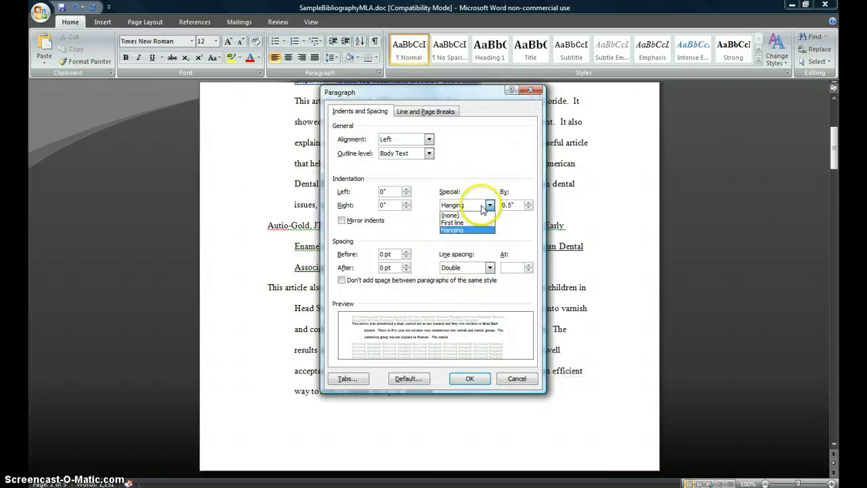
left_click(467, 212)
left_click(468, 377)
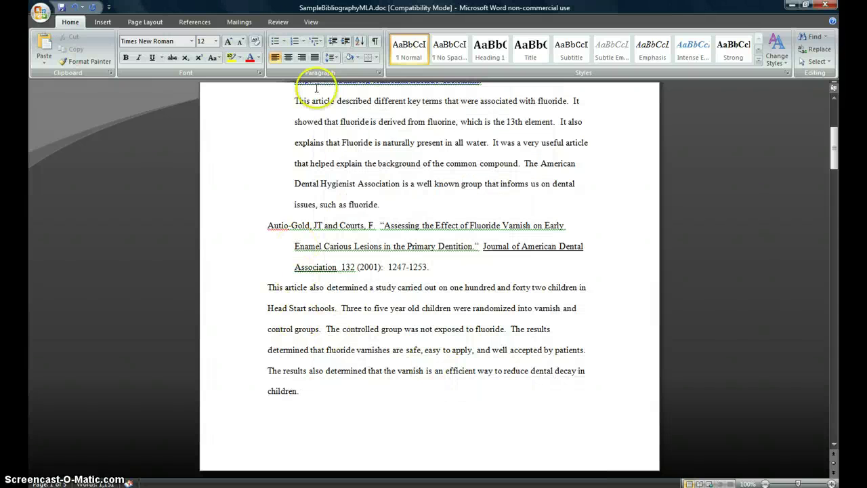
left_click(346, 41)
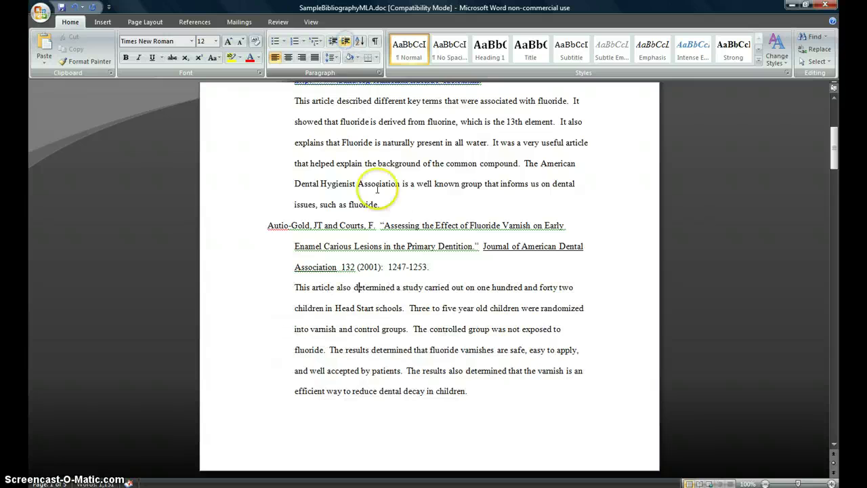
Set the "Fluorides, Facts and Fanatics" annotation's special indentation to (none) and increase its left indent to match the citation's hanging line.
scroll(388, 226, "down", 4)
scroll(388, 226, "down", 7)
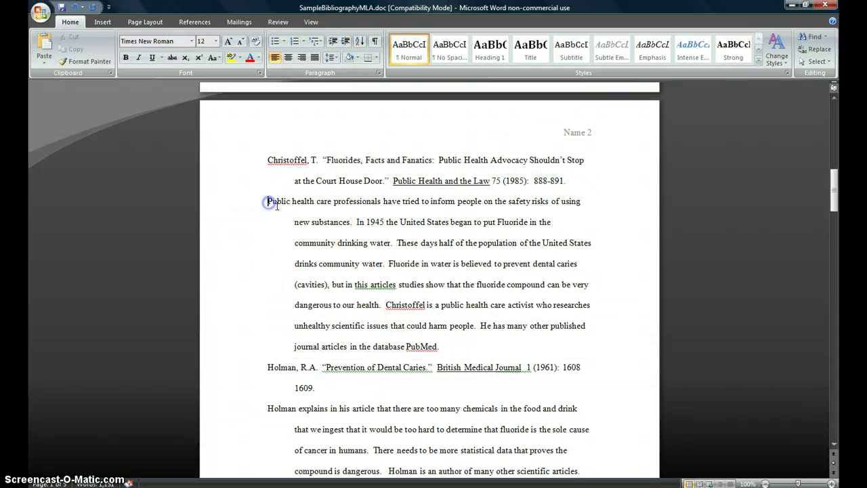
right_click(343, 235)
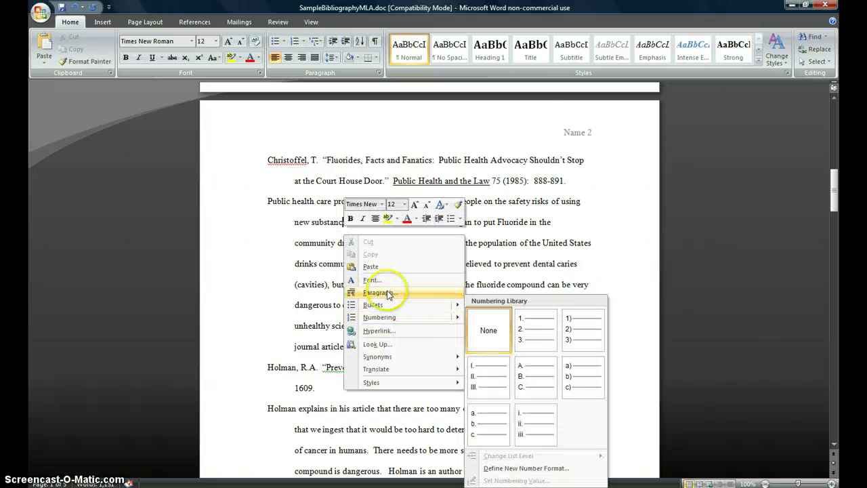
left_click(389, 292)
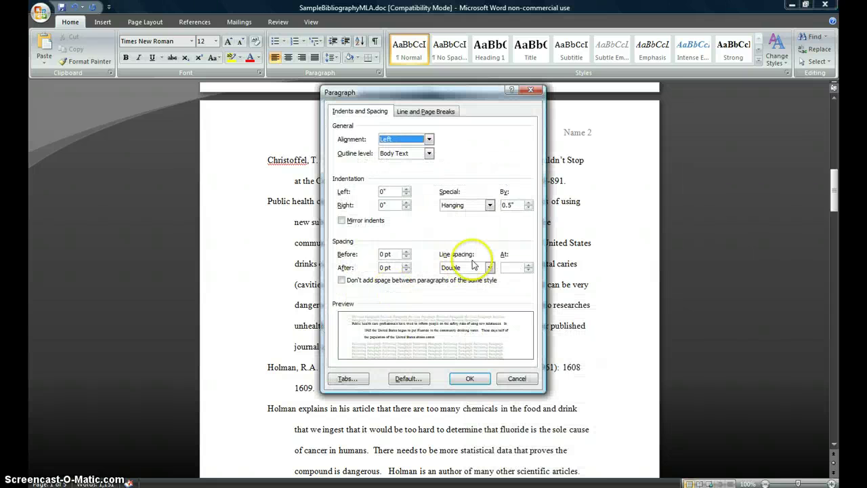
left_click(490, 204)
left_click(474, 213)
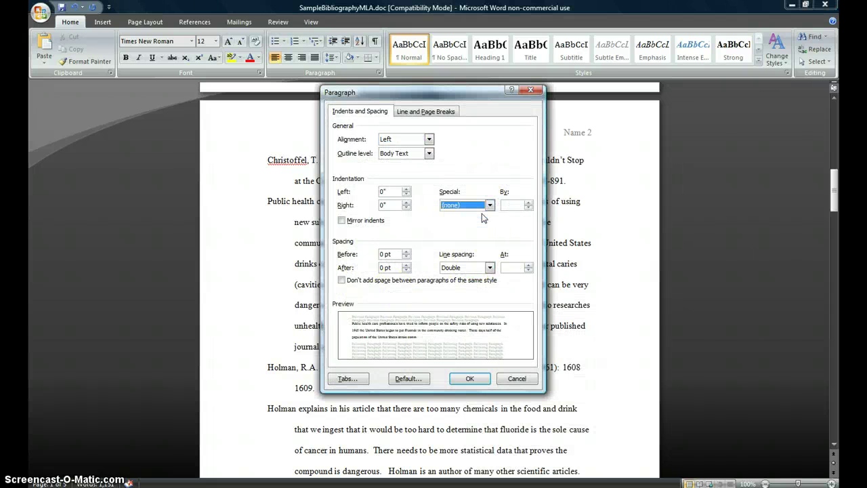
left_click(406, 191)
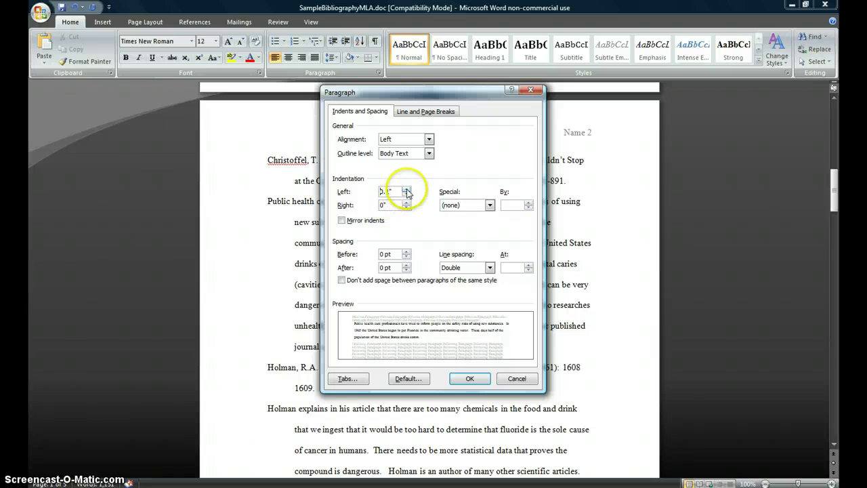
left_click(469, 377)
Set the annotation under "Prevention of Dental Caries" to special indentation (none) with a left indent of 0.5 inch.
scroll(370, 315, "down", 4)
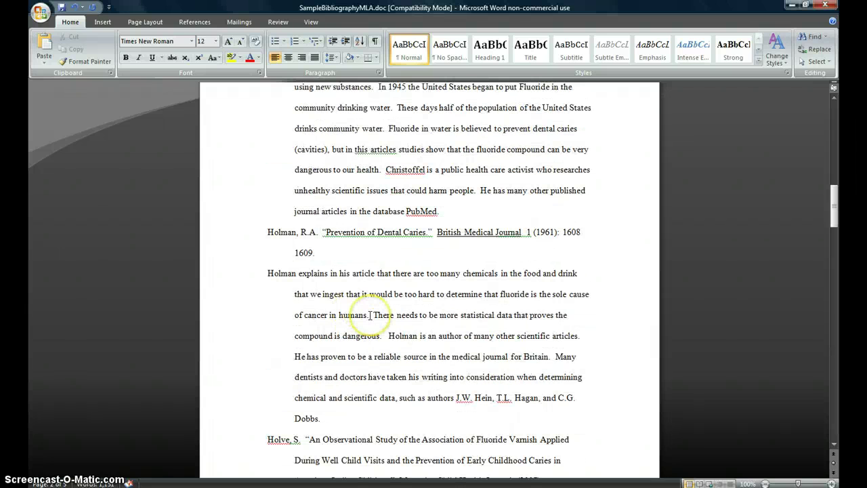
left_click(342, 273)
right_click(342, 273)
left_click(356, 332)
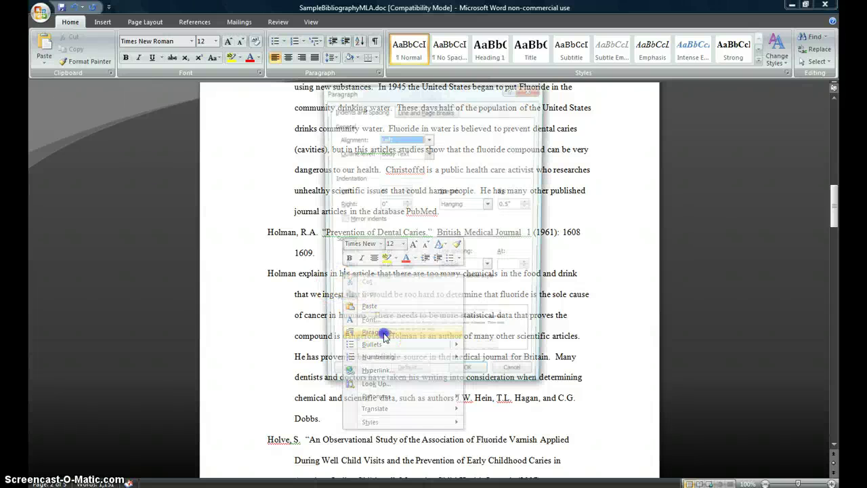
left_click(480, 205)
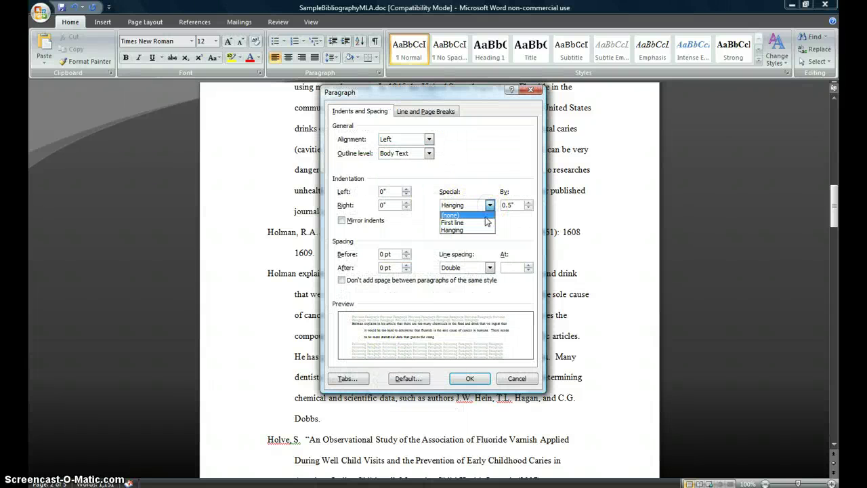
left_click(461, 212)
left_click(406, 192)
left_click(406, 192)
left_click(406, 191)
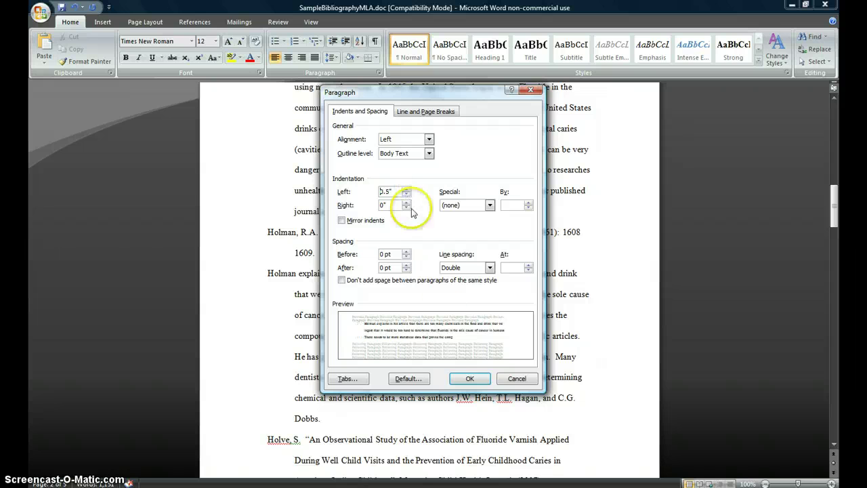
left_click(469, 378)
Set the annotation under the "Observational Study" fluoride varnish citation to a 0.5 inch left indent with special indentation (none).
scroll(407, 318, "down", 4)
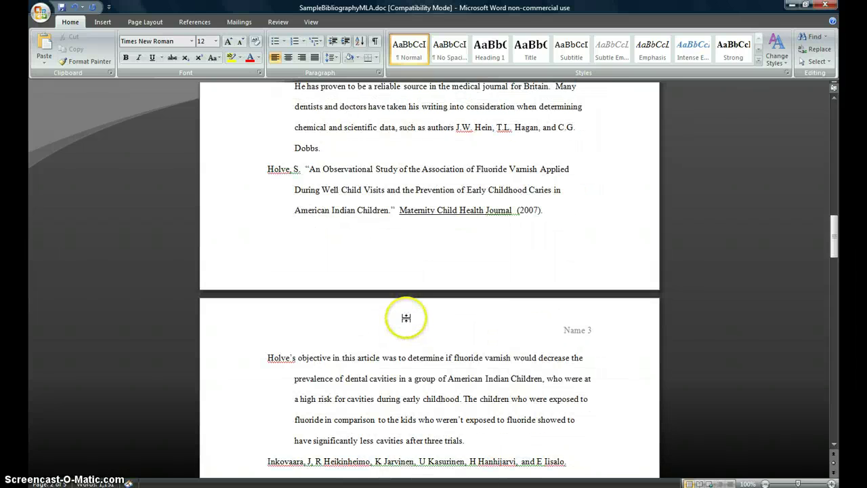
scroll(405, 318, "down", 2)
right_click(392, 307)
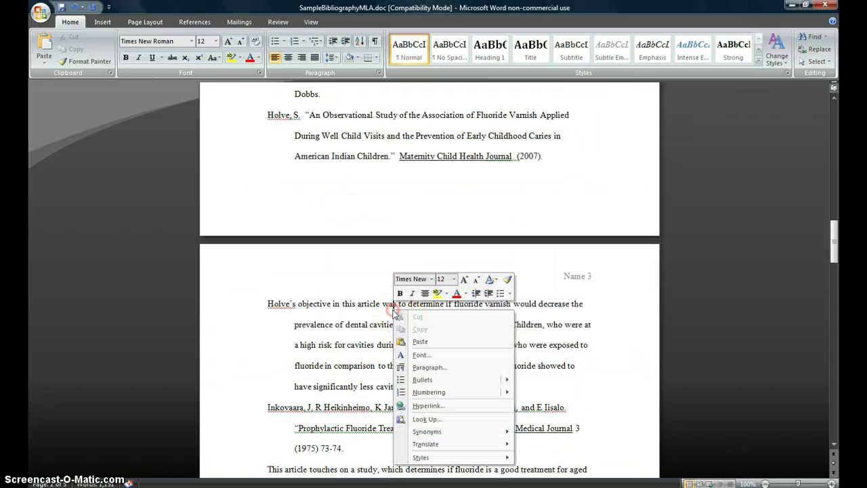
left_click(431, 367)
left_click(406, 192)
left_click(406, 193)
left_click(406, 192)
left_click(406, 193)
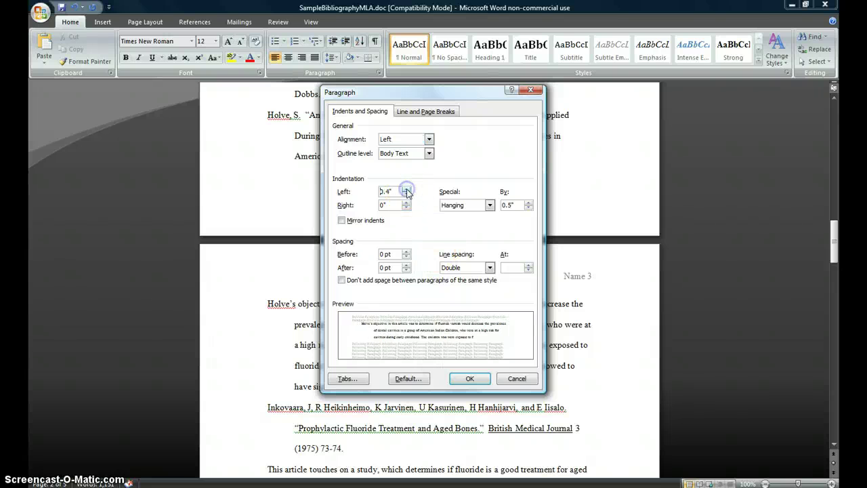
left_click(406, 193)
left_click(487, 215)
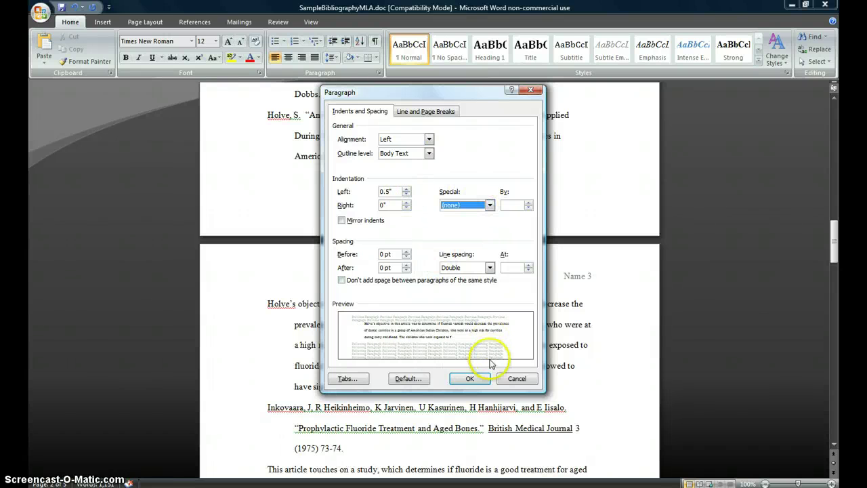
left_click(469, 378)
Set the "Prophylactic Fluoride Treatment and Aged Bones" annotation to a left indent of 0.5 inch and special indentation (none).
scroll(379, 380, "down", 7)
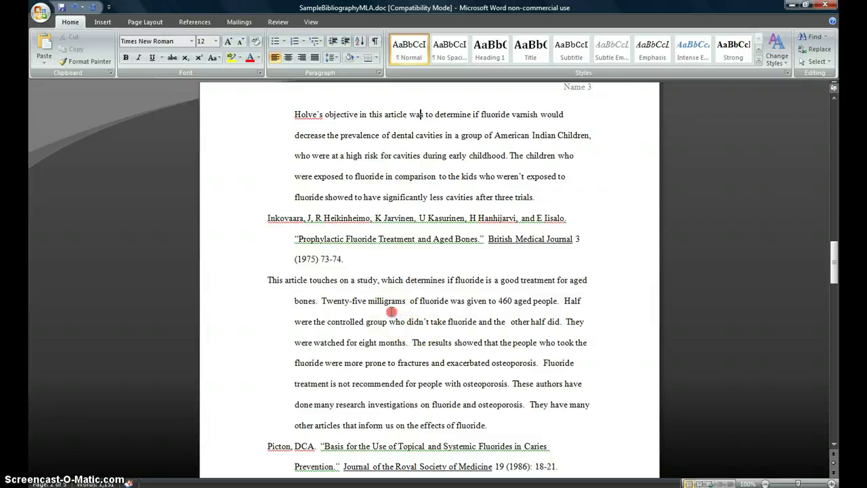
right_click(392, 312)
left_click(428, 366)
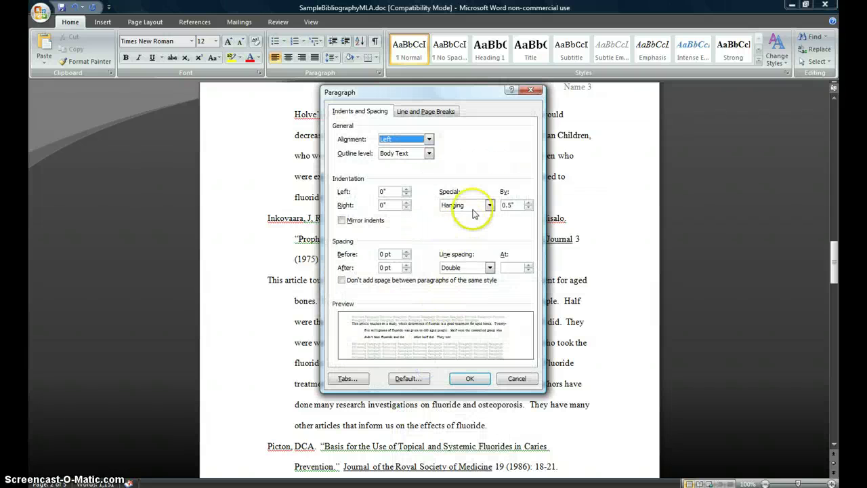
left_click(407, 191)
left_click(406, 192)
left_click(406, 192)
left_click(407, 192)
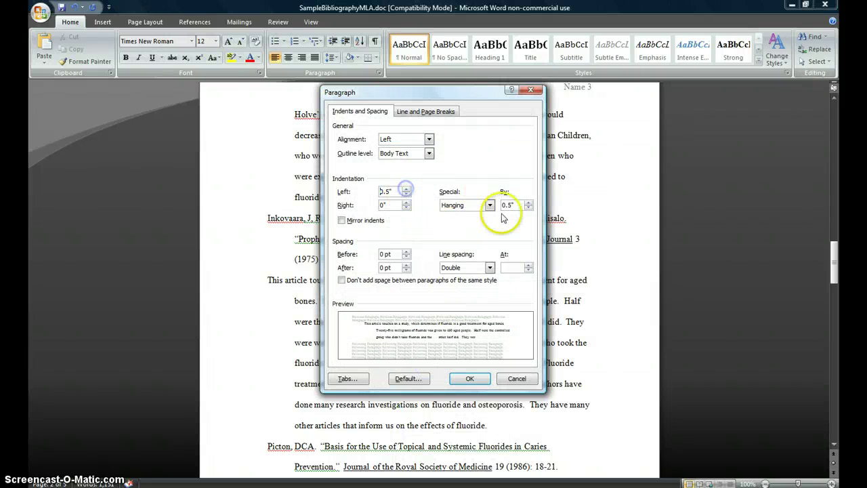
left_click(489, 206)
left_click(482, 215)
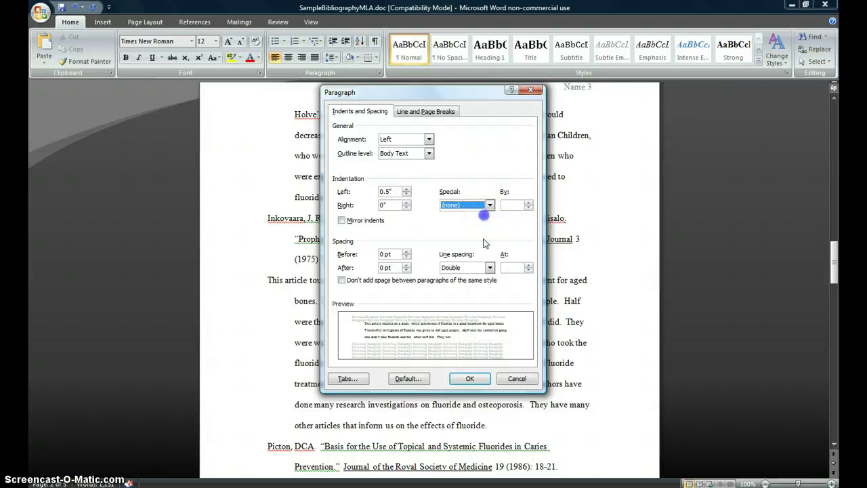
left_click(470, 377)
Remove the hanging indent from the annotation under "Basis for the Use of Topical and Systemic Fluorides" and set its left indent to 0.5 inch.
scroll(416, 303, "down", 3)
scroll(414, 298, "down", 3)
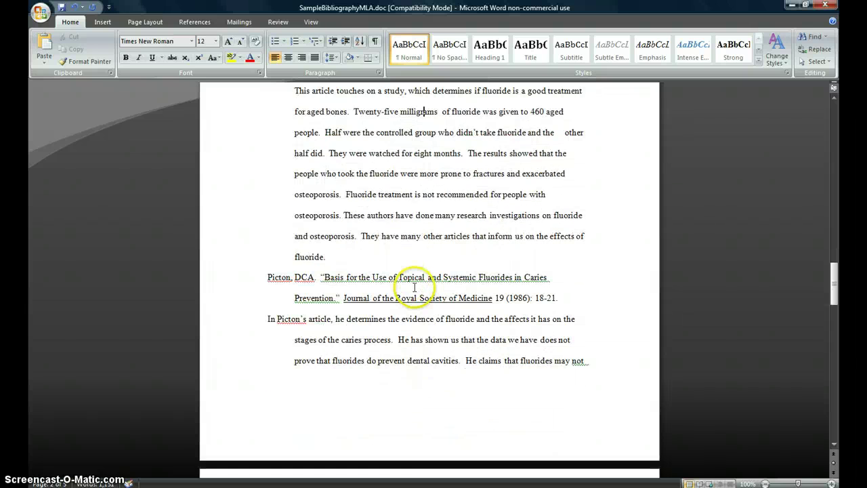
left_click(393, 210)
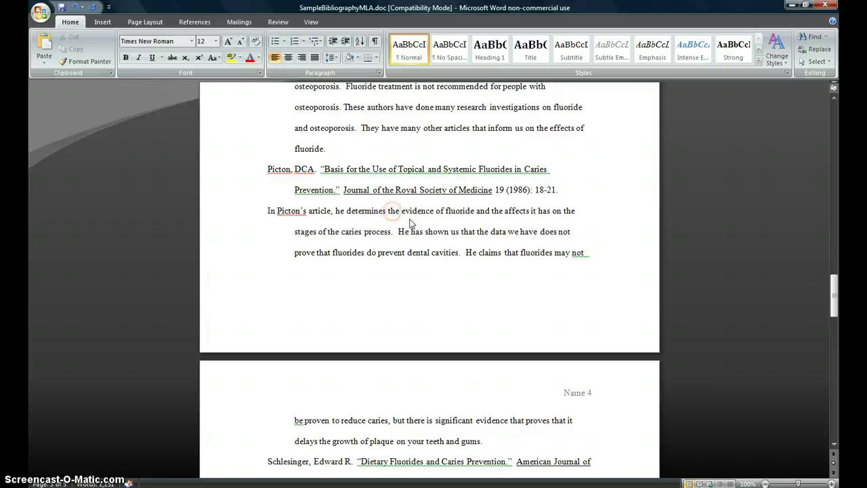
right_click(396, 211)
left_click(433, 270)
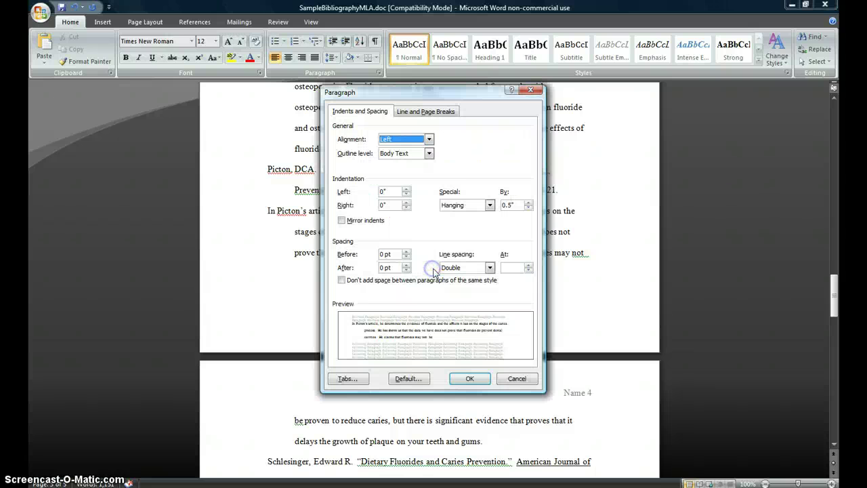
left_click(482, 215)
left_click(406, 188)
left_click(407, 188)
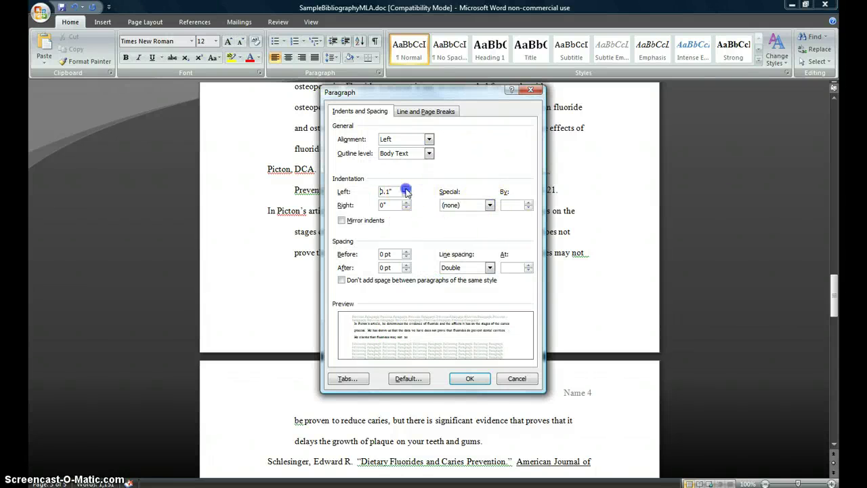
left_click(406, 188)
left_click(406, 189)
left_click(406, 188)
left_click(469, 377)
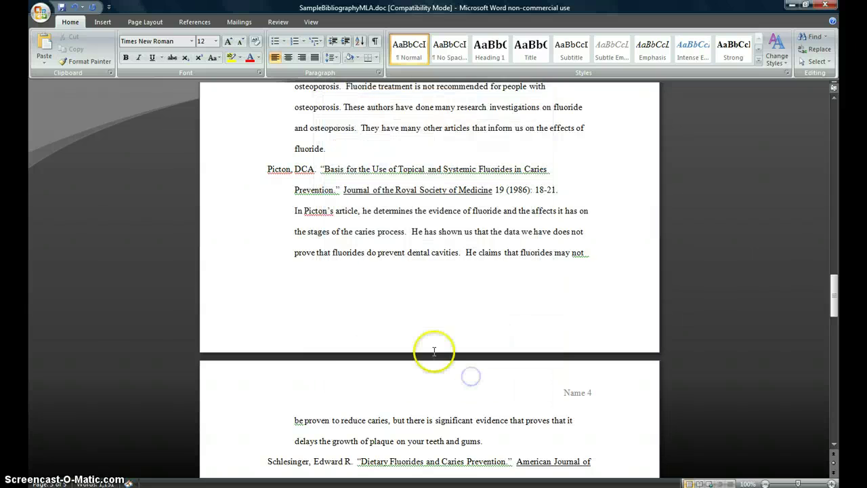
Set the "Dietary Fluorides and Caries Prevention" annotation's special indentation to (none) and indent the whole paragraph one level.
scroll(406, 332, "down", 3)
right_click(383, 281)
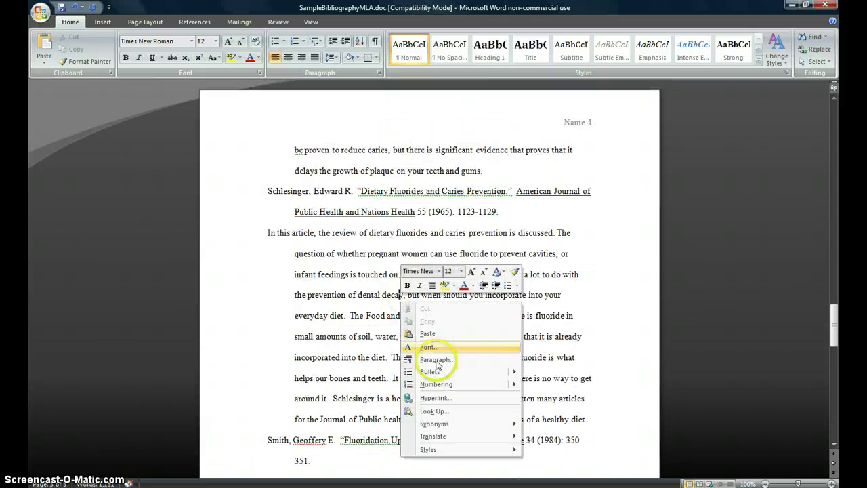
left_click(391, 358)
left_click(489, 206)
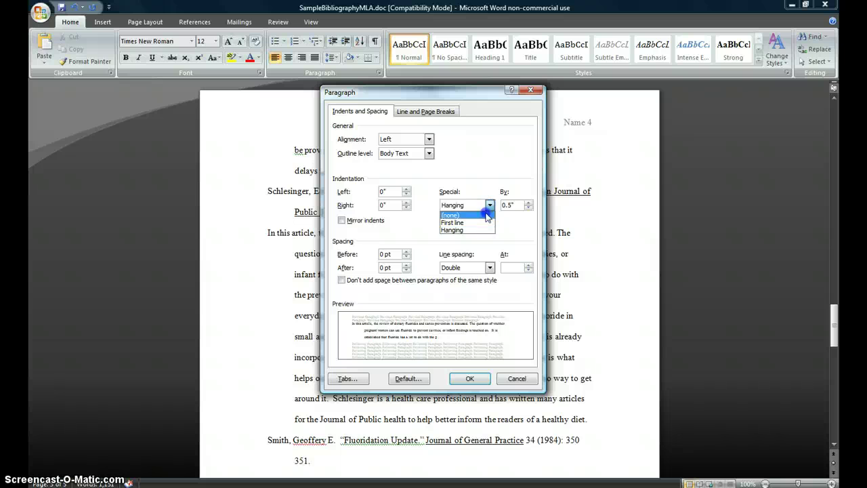
left_click(486, 216)
left_click(474, 378)
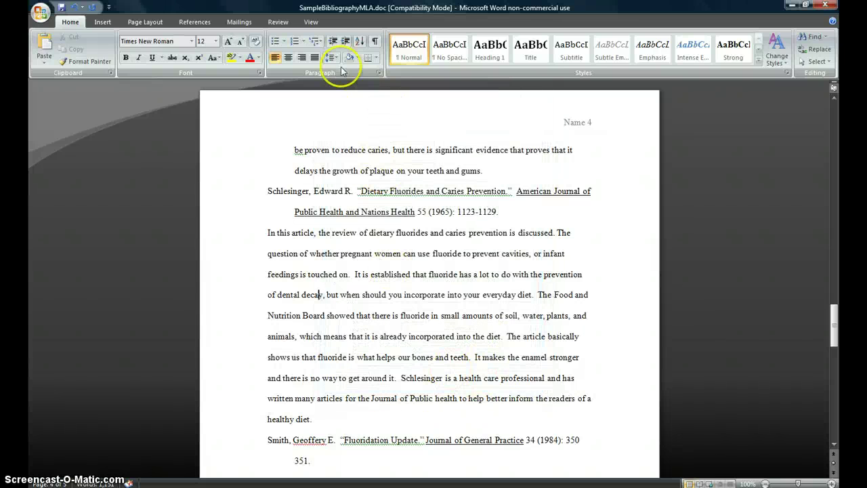
left_click(345, 42)
Set the special indentation of the annotation under "Fluoridation Update" to (none) and indent the paragraph one level.
scroll(395, 267, "down", 3)
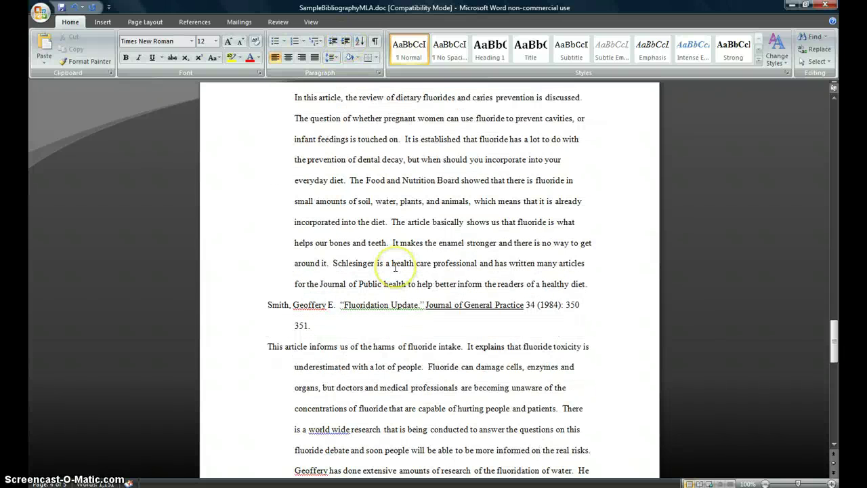
scroll(394, 268, "down", 3)
right_click(364, 259)
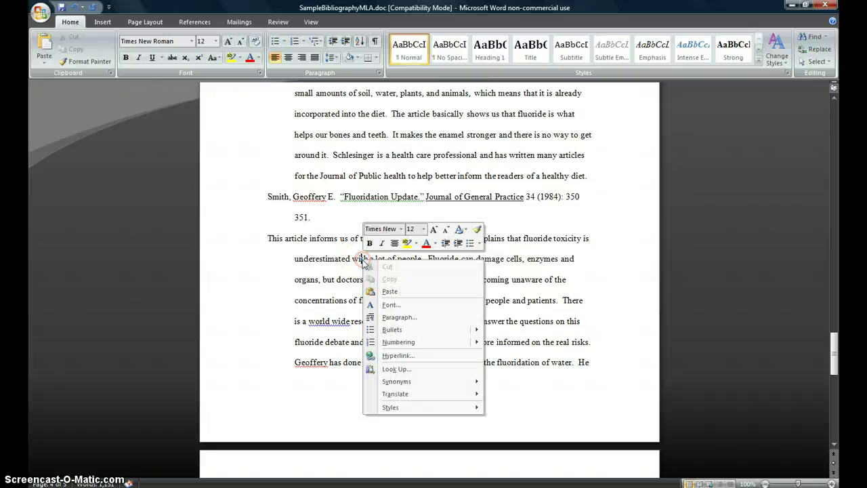
left_click(399, 317)
left_click(489, 204)
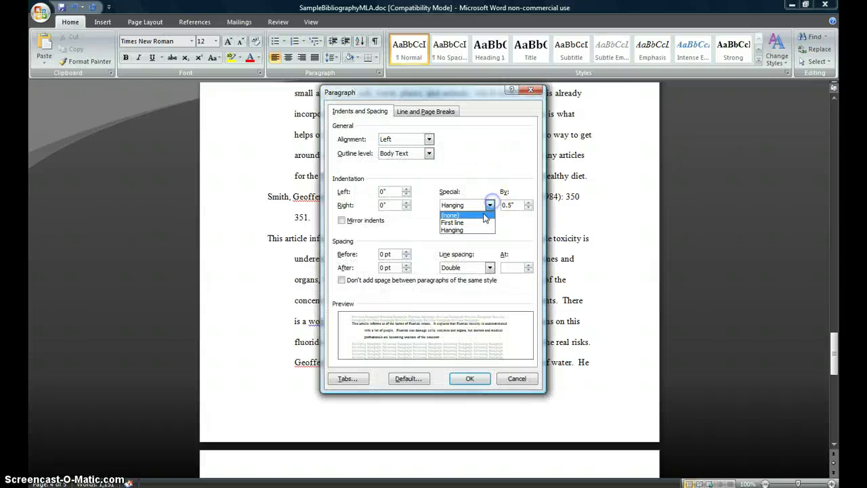
left_click(484, 215)
left_click(470, 378)
left_click(345, 41)
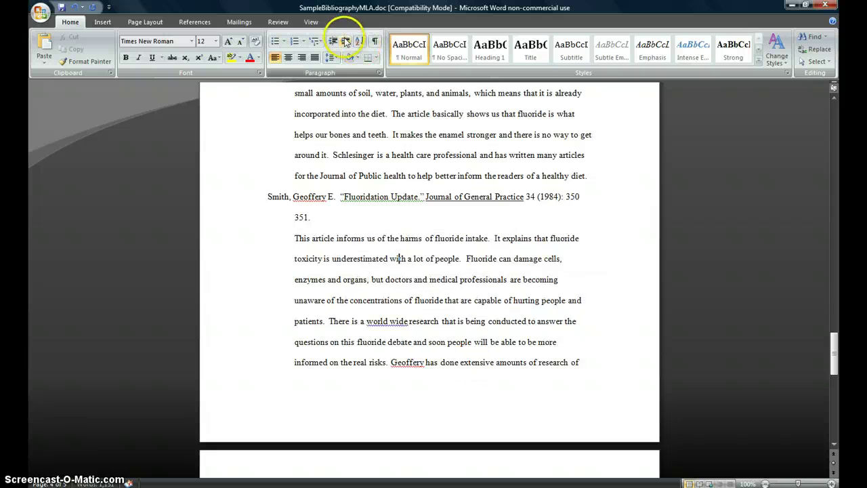
Set the last annotation, under "Effect of Fluoride on Growth and Acid Production", to special indentation (none) and indent it one level.
scroll(393, 212, "down", 9)
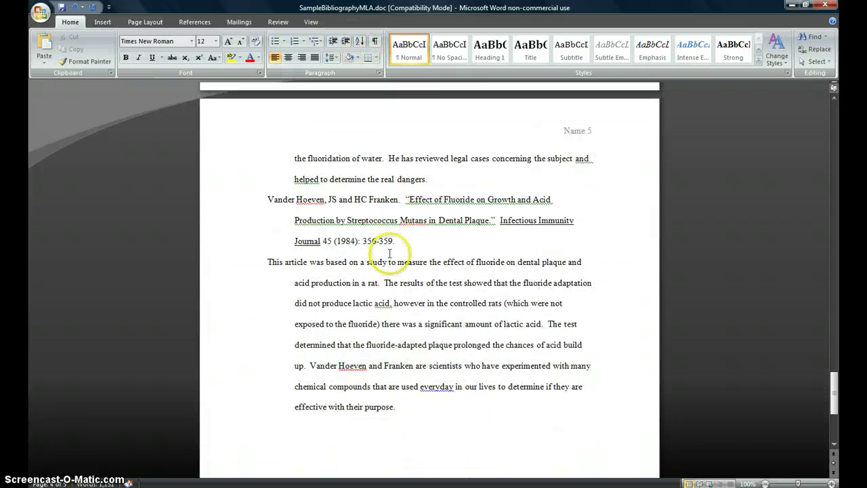
right_click(398, 262)
left_click(437, 321)
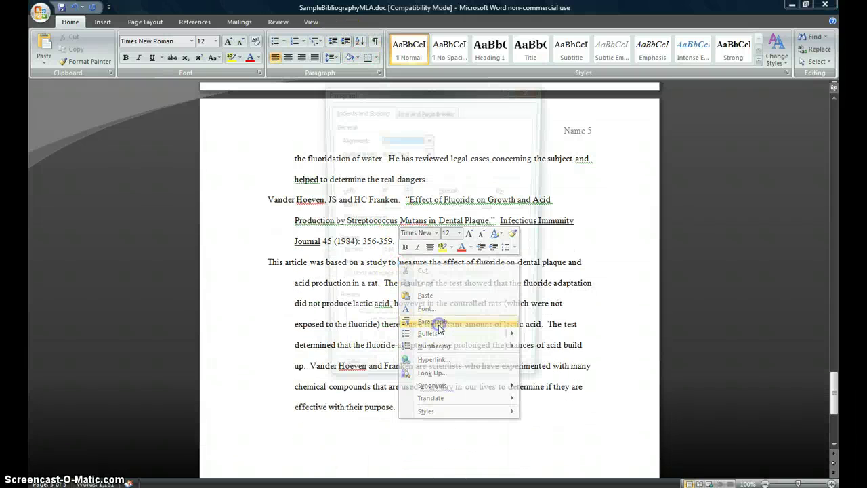
left_click(489, 205)
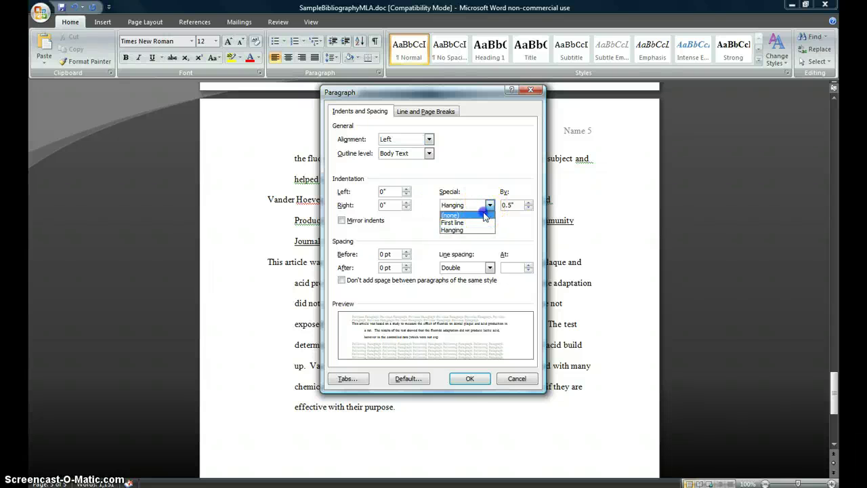
left_click(467, 214)
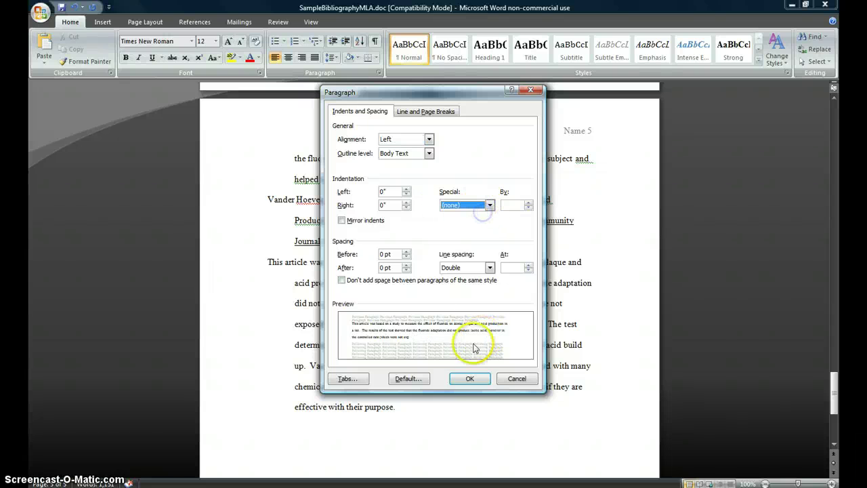
left_click(469, 379)
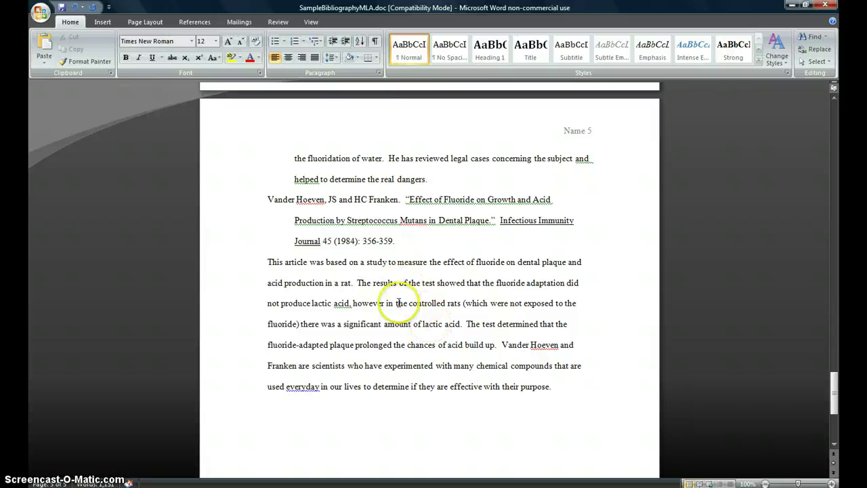
left_click(346, 40)
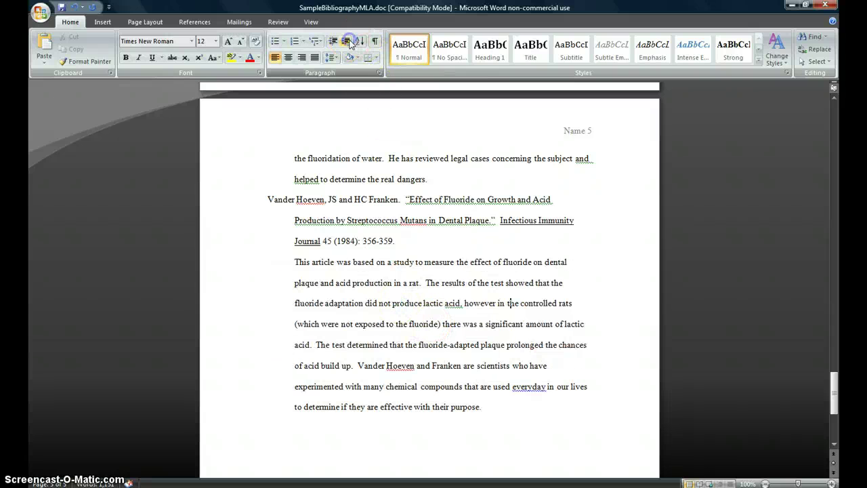
Change the document's page margins from the Office 2003 Default to the Normal preset, 1 inch on all sides.
scroll(450, 293, "up", 3)
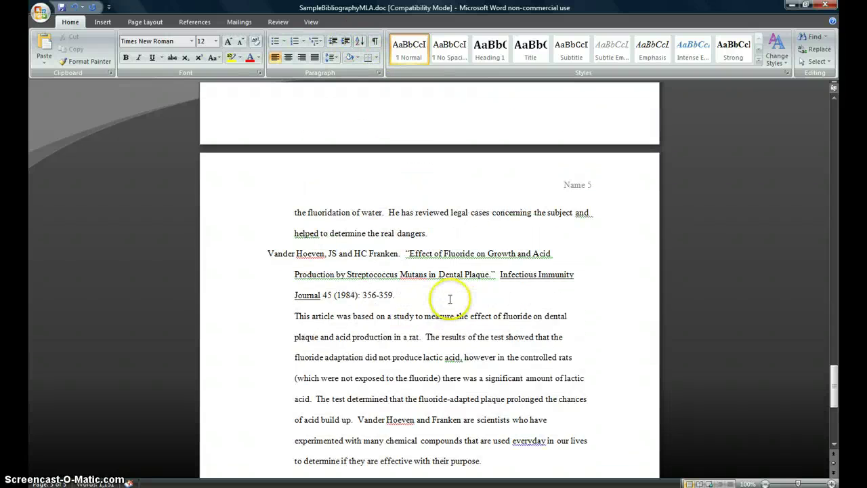
scroll(450, 299, "up", 4)
left_click_drag(835, 362, 817, 123)
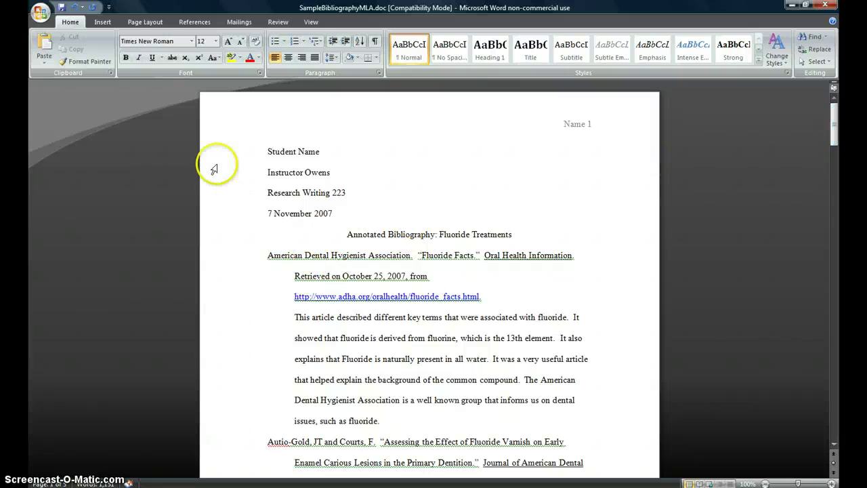
left_click(132, 24)
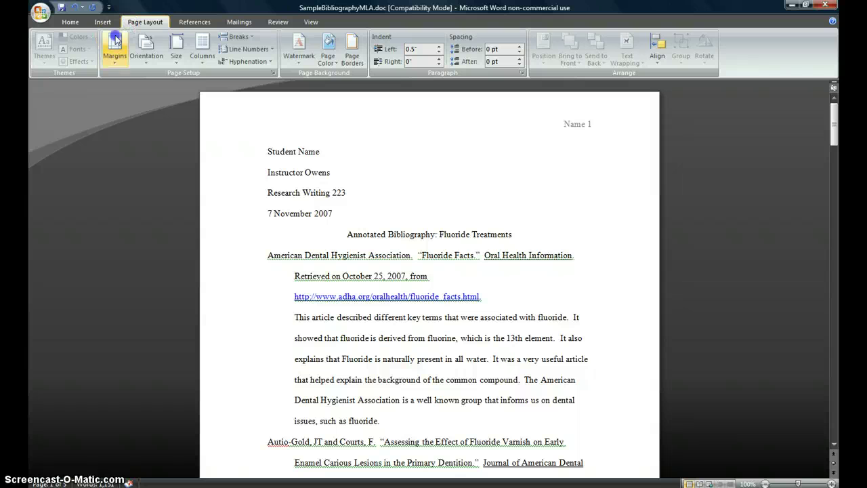
left_click(115, 41)
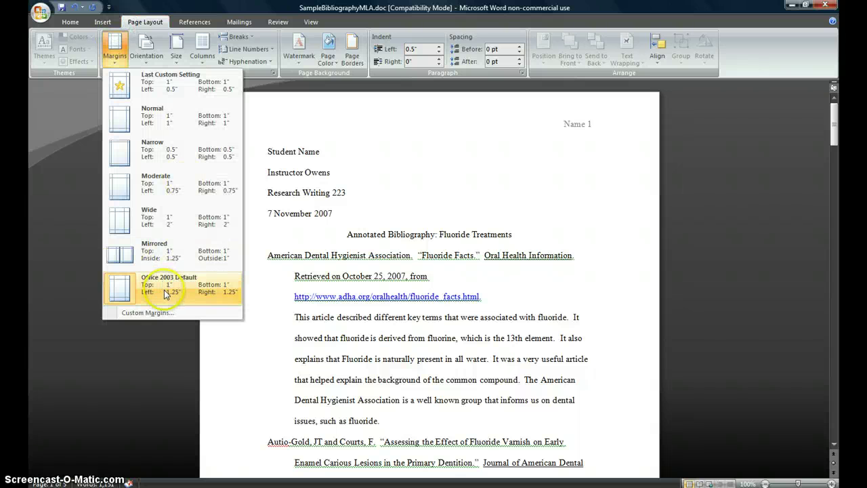
left_click(500, 320)
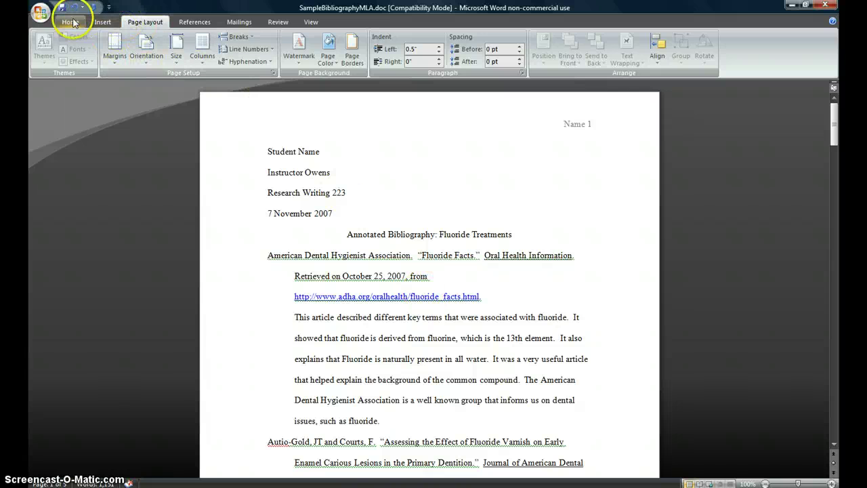
left_click(115, 44)
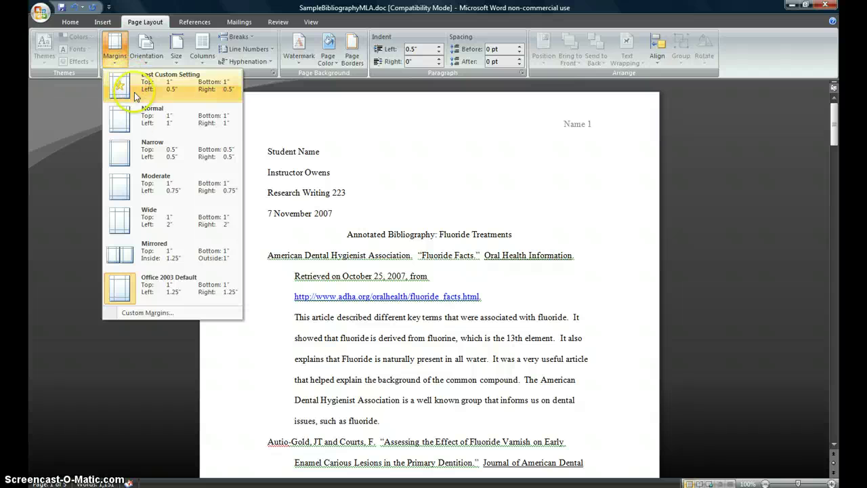
left_click(143, 119)
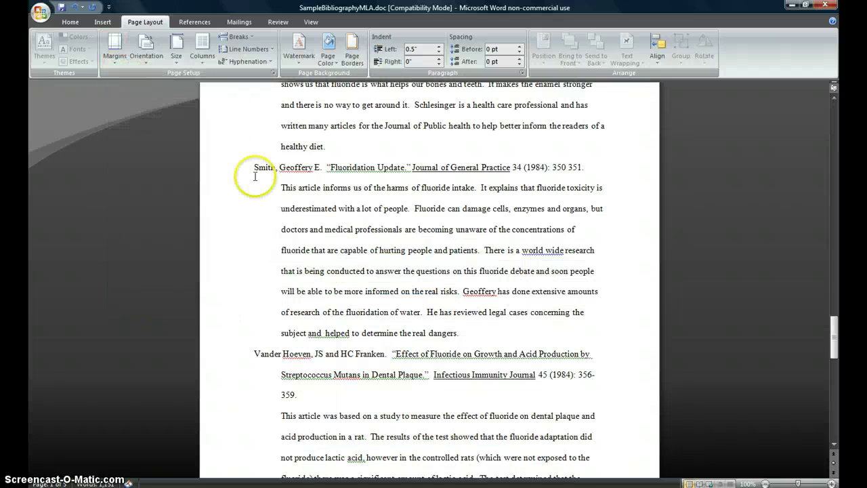
Look through the bibliography from the first page to the last to check the layout with the new margins.
scroll(562, 290, "up", 2)
scroll(567, 285, "up", 12)
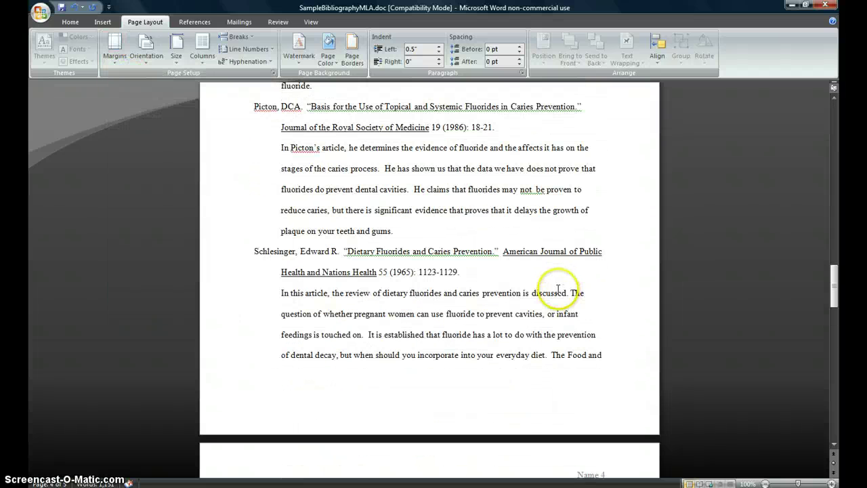
left_click_drag(835, 242, 833, 118)
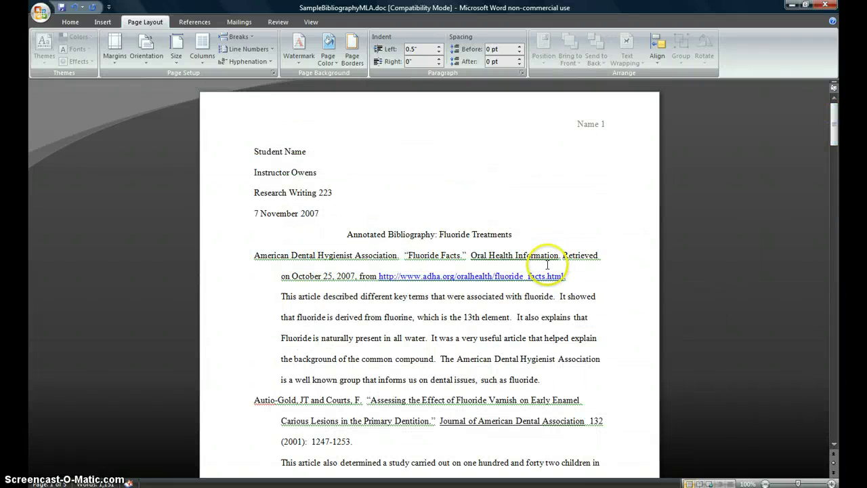
scroll(547, 264, "down", 4)
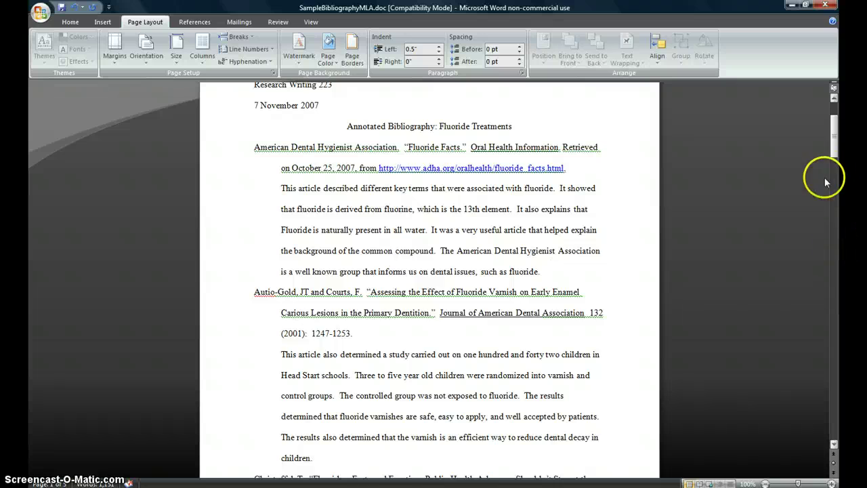
left_click_drag(833, 135, 835, 391)
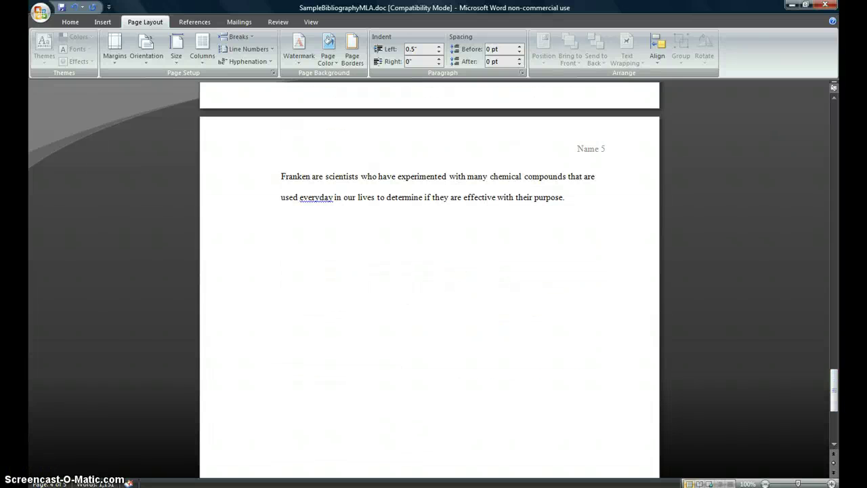